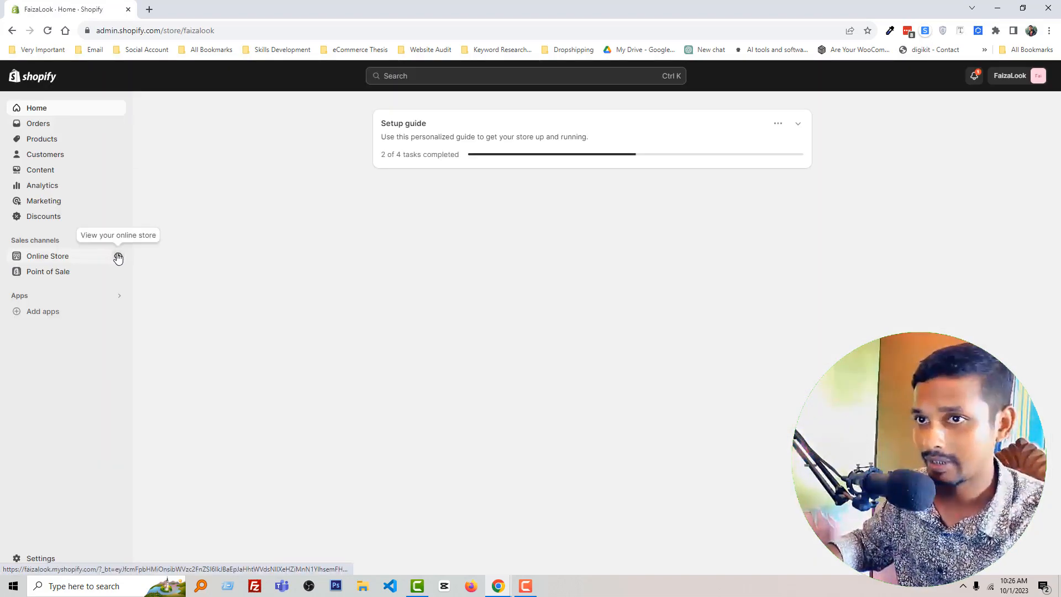
Step: Open the live online store and look through its home page, including the Top Categories and Best Sellers sections
click(118, 256)
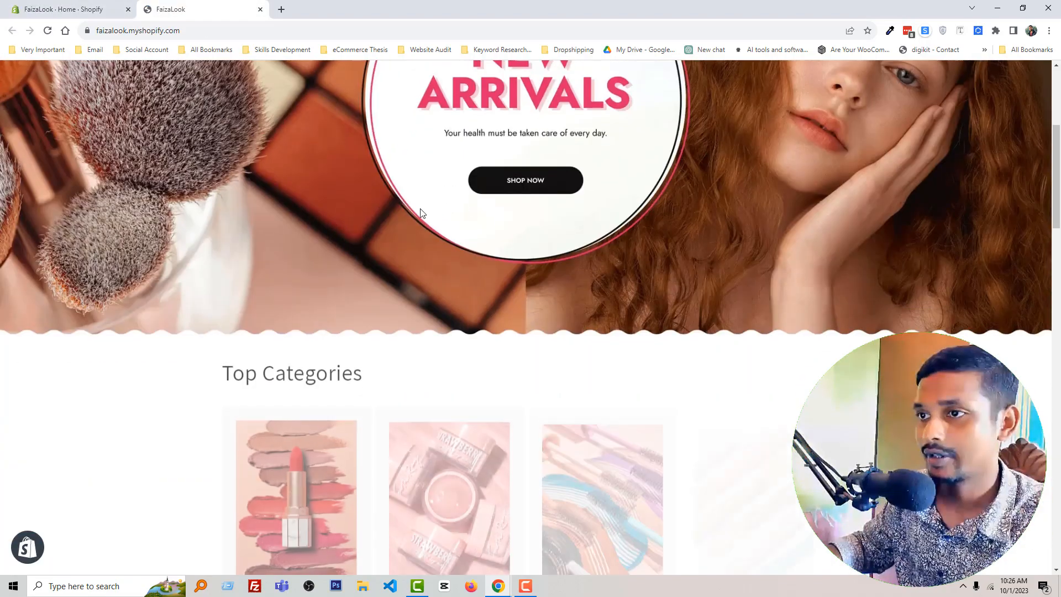
scroll(421, 213, down, 15)
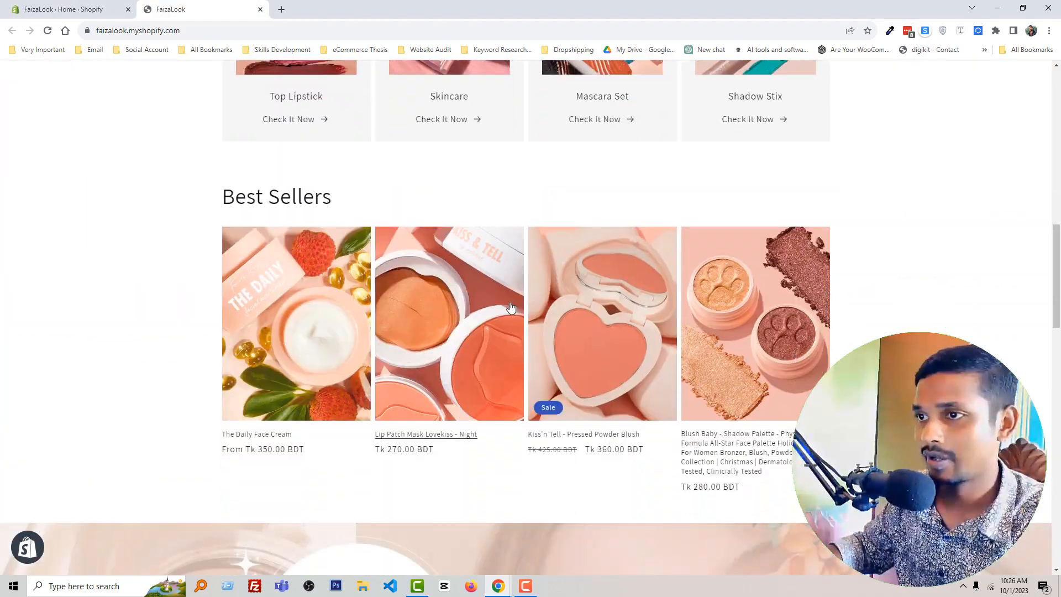
scroll(746, 313, down, 10)
scroll(768, 313, up, 15)
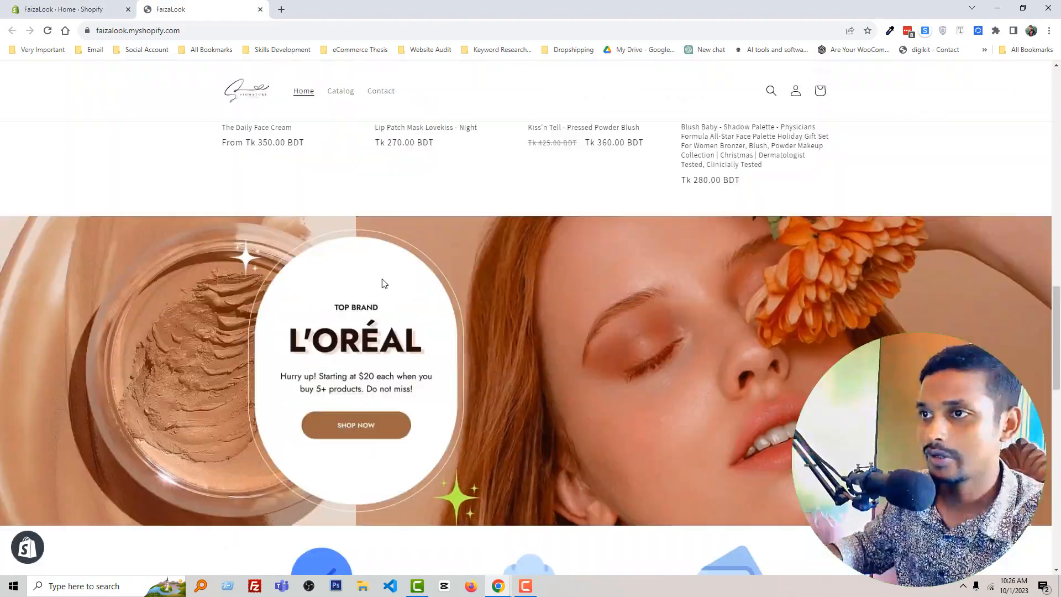
scroll(507, 290, up, 10)
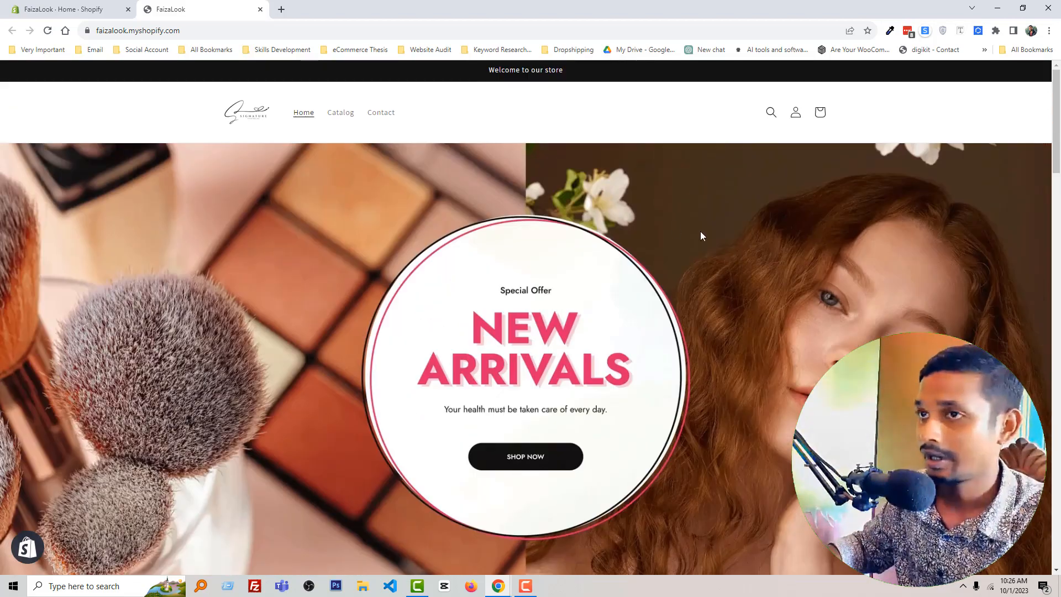
scroll(653, 228, down, 1)
scroll(651, 230, down, 8)
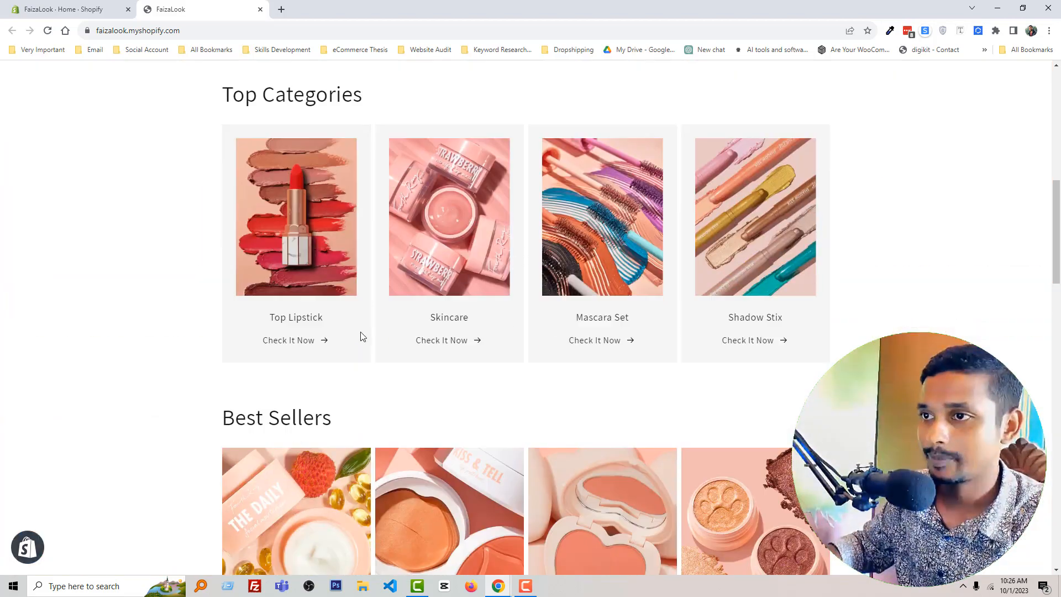
scroll(426, 332, down, 5)
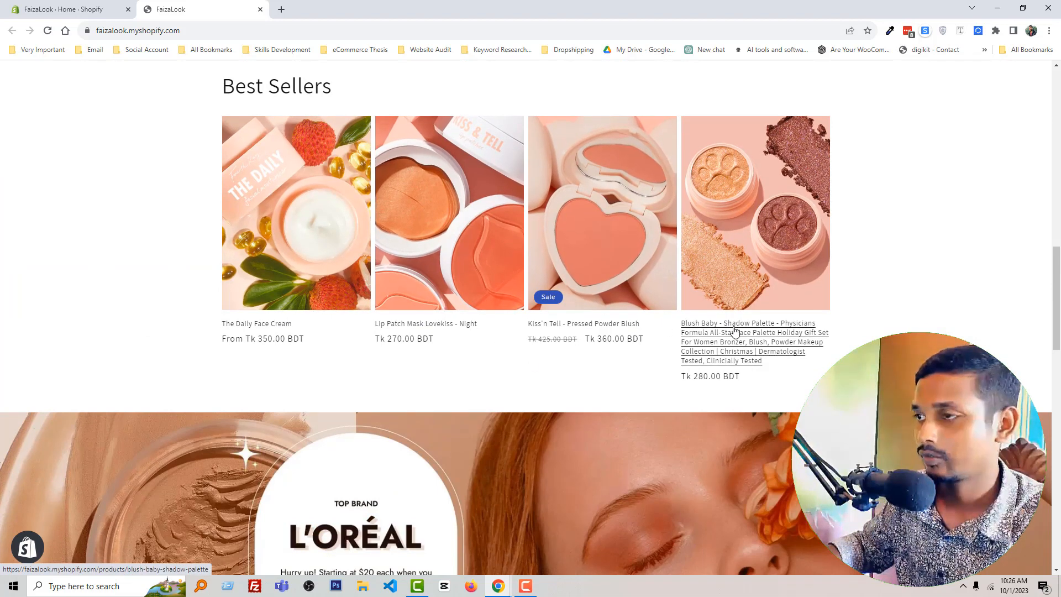
Step: Open the Kiss'n Tell - Pressed Powder Blush product page from Best Sellers and look it over
click(626, 326)
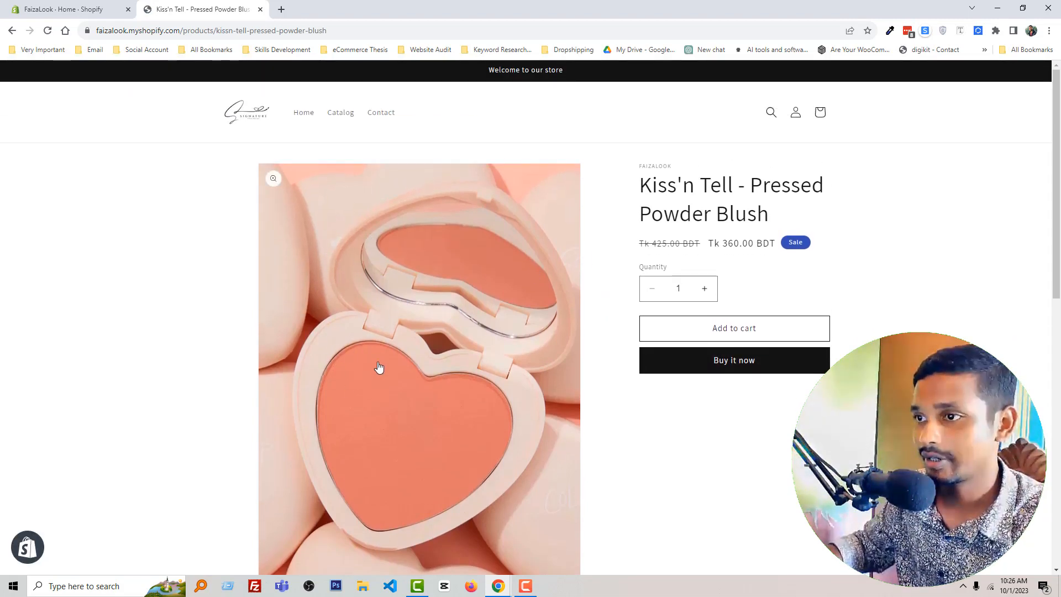
scroll(380, 366, down, 1)
scroll(380, 366, up, 1)
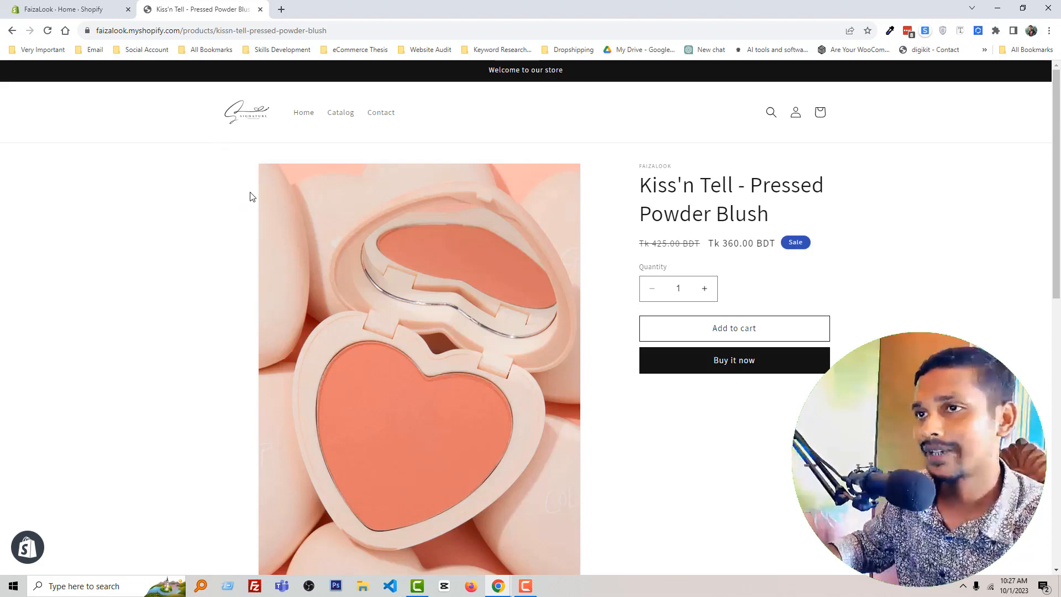
Step: Find the Kiss'n Tell - Pressed Powder Blush product in the Shopify admin and open its editing page at the media section
drag(641, 188, 769, 215)
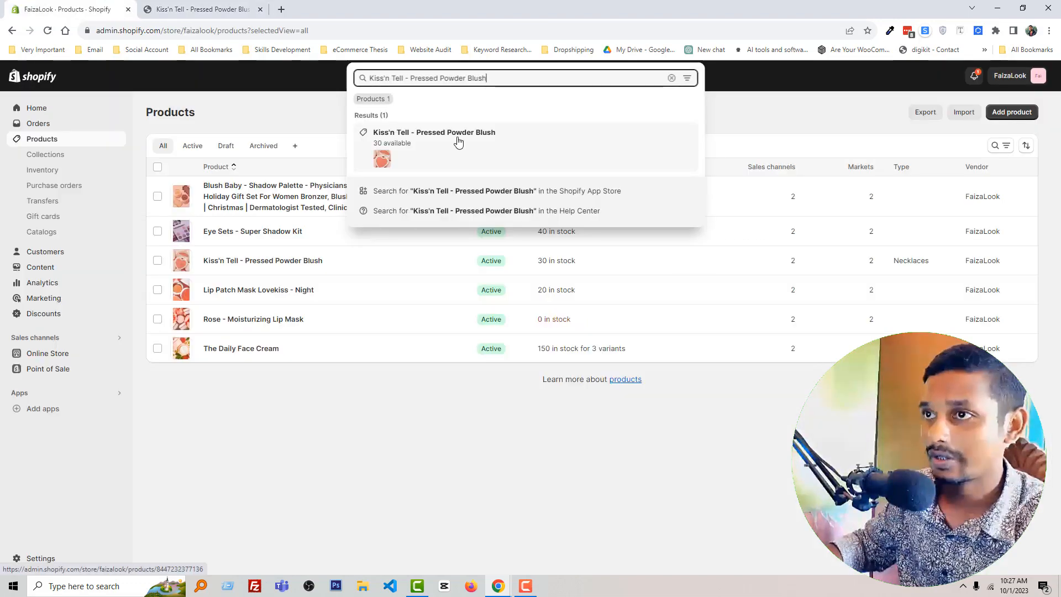
click(459, 143)
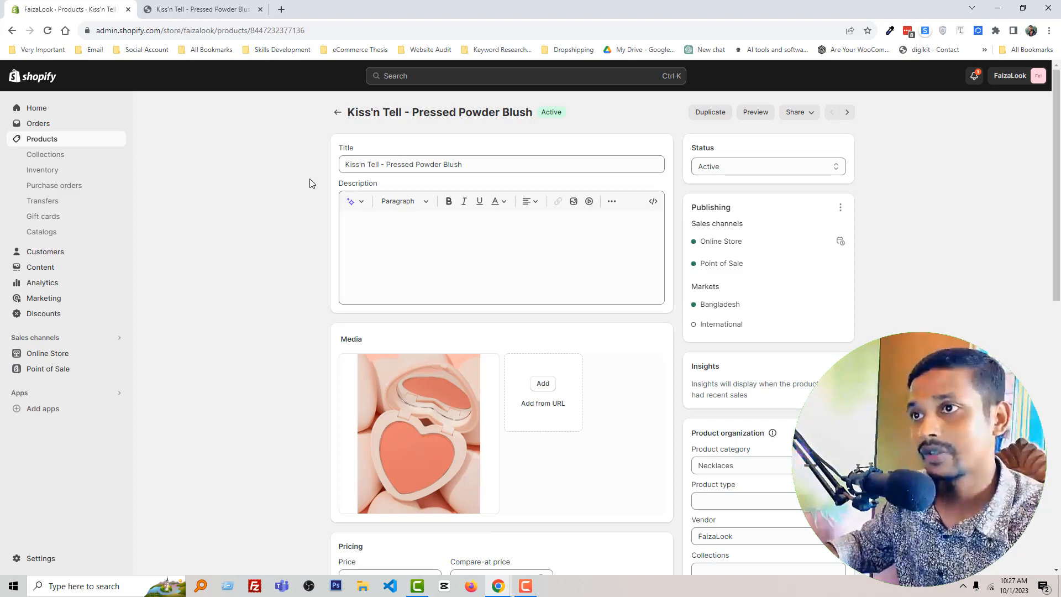
scroll(432, 266, down, 2)
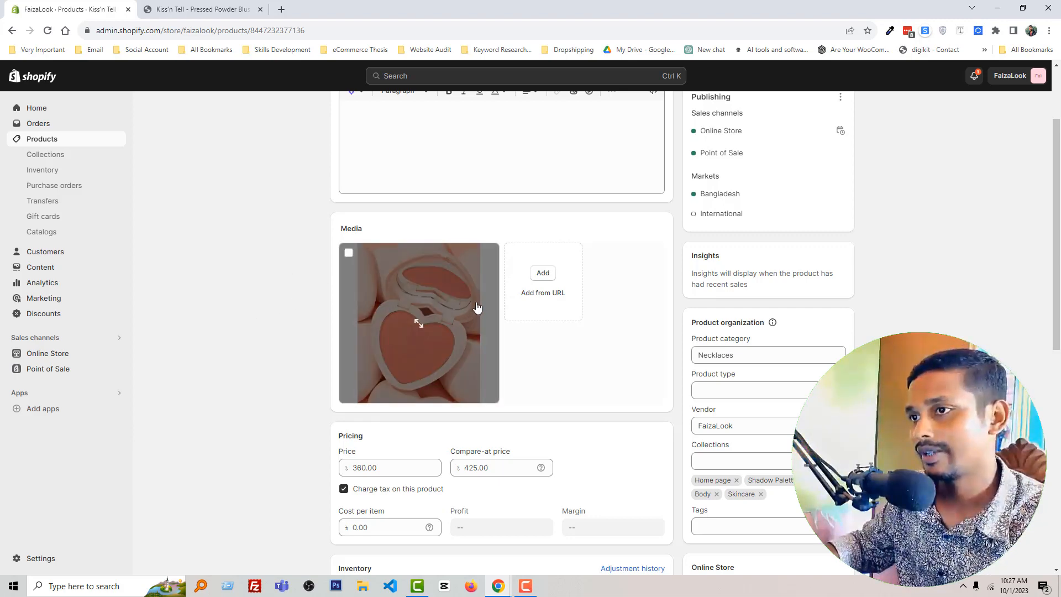
Step: Compare the product's media and description in the admin with its image on the storefront product page
click(176, 8)
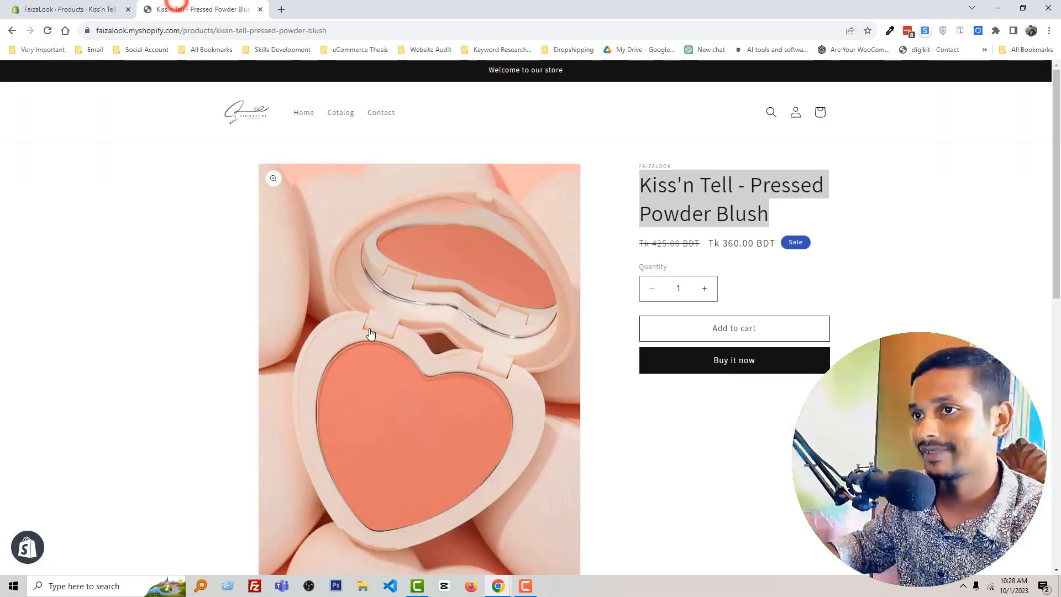
click(72, 9)
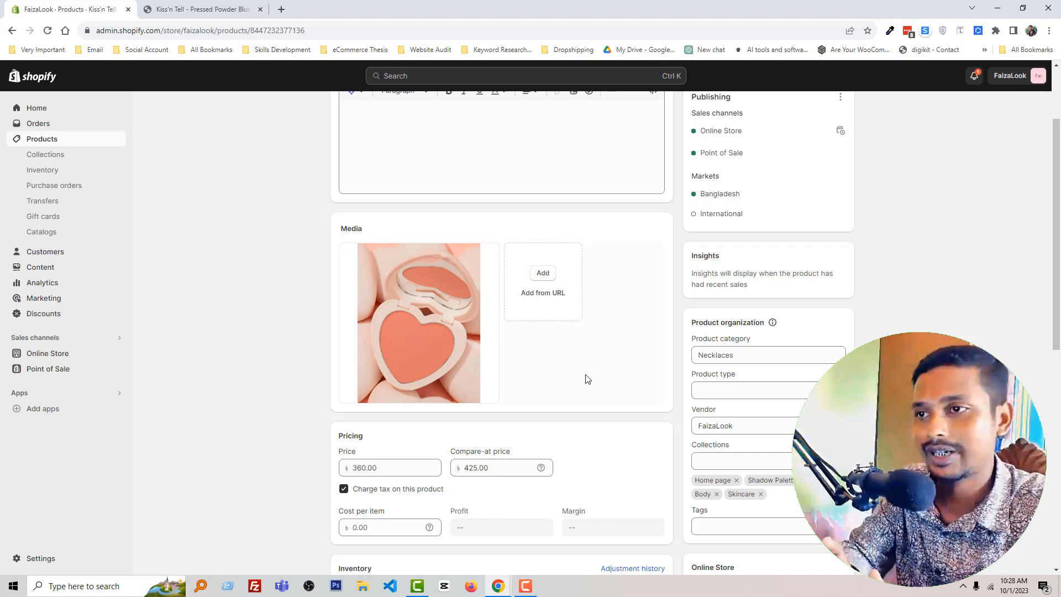
mouse_move(414, 277)
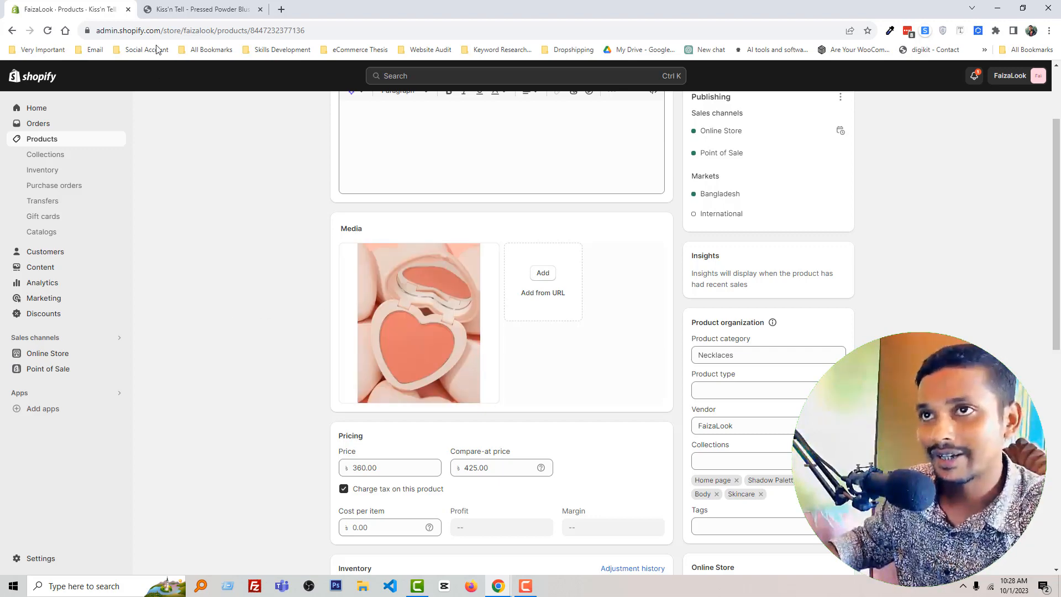
click(194, 9)
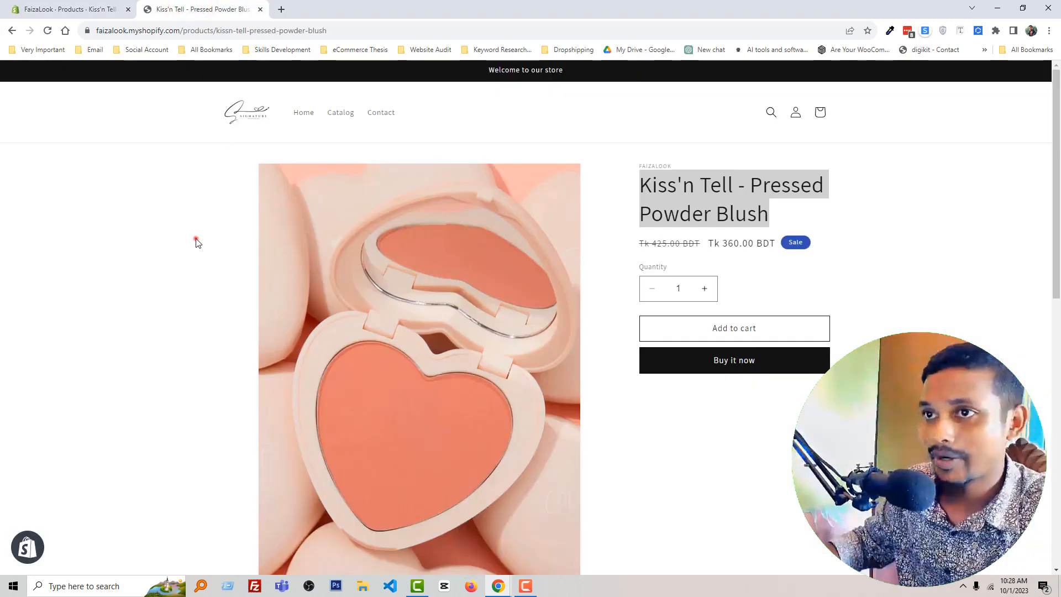
click(197, 242)
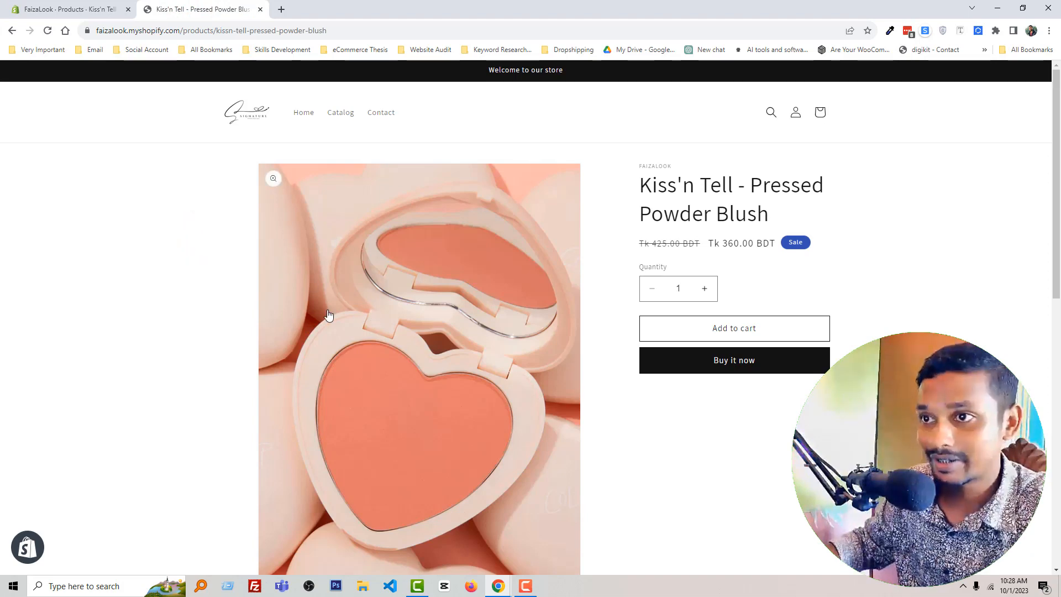
click(97, 5)
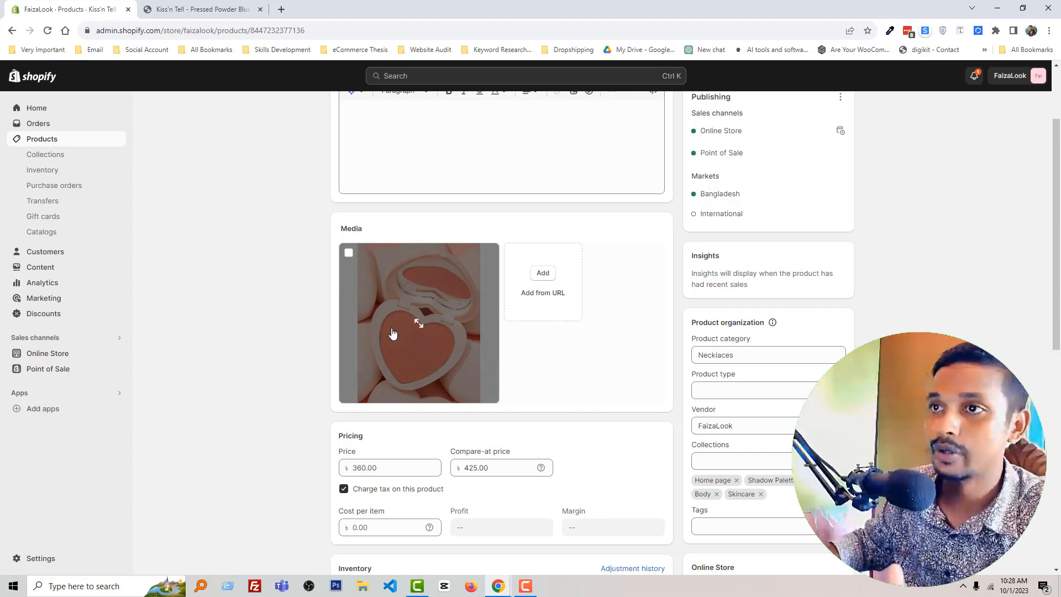
scroll(288, 238, down, 1)
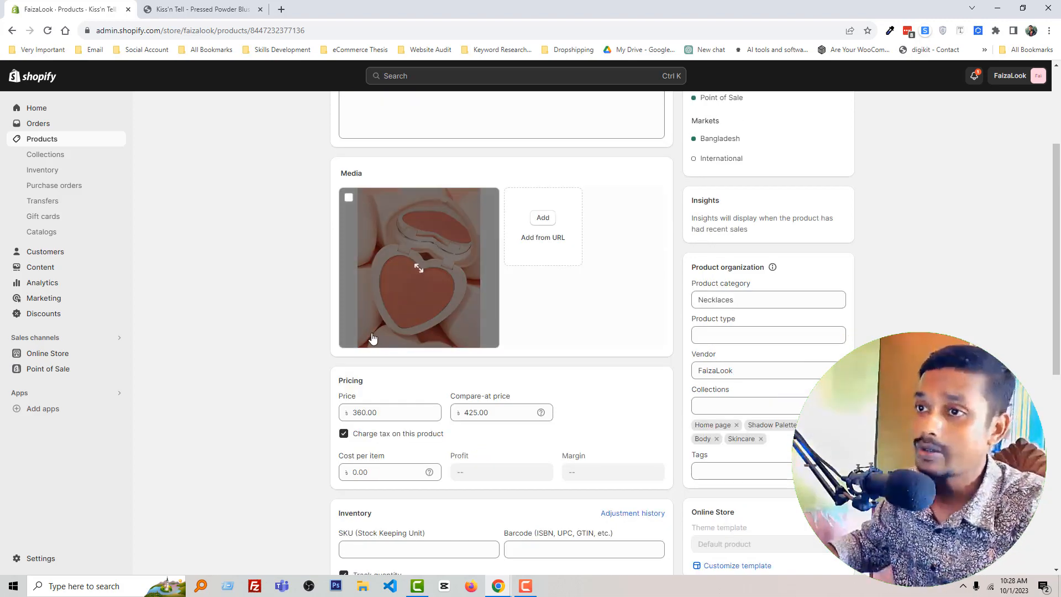
scroll(368, 336, up, 3)
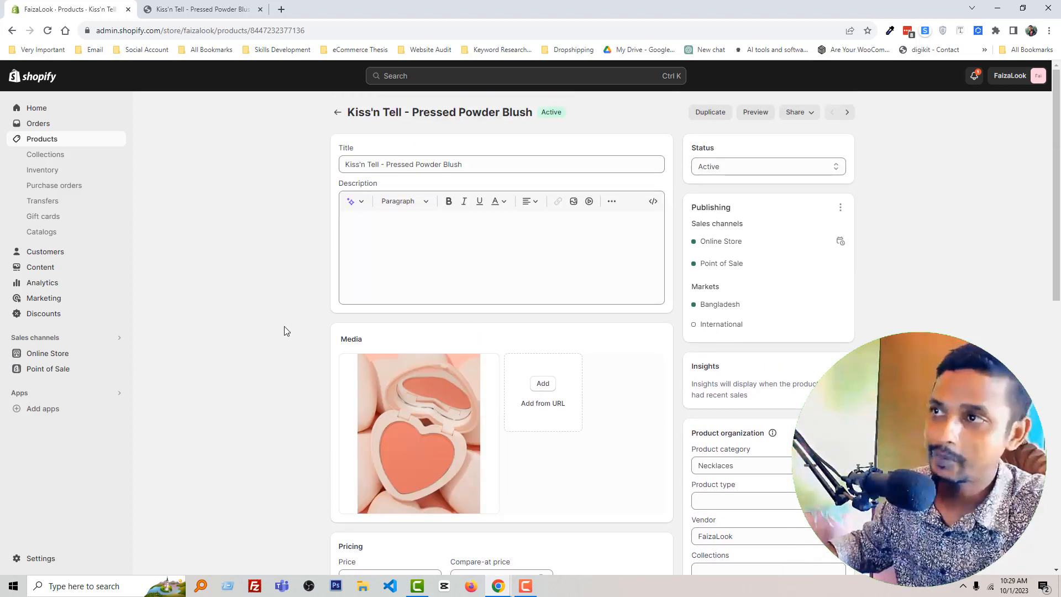
Step: Examine the storefront product page for the area where the description appears, and return to the product's editing page
click(203, 9)
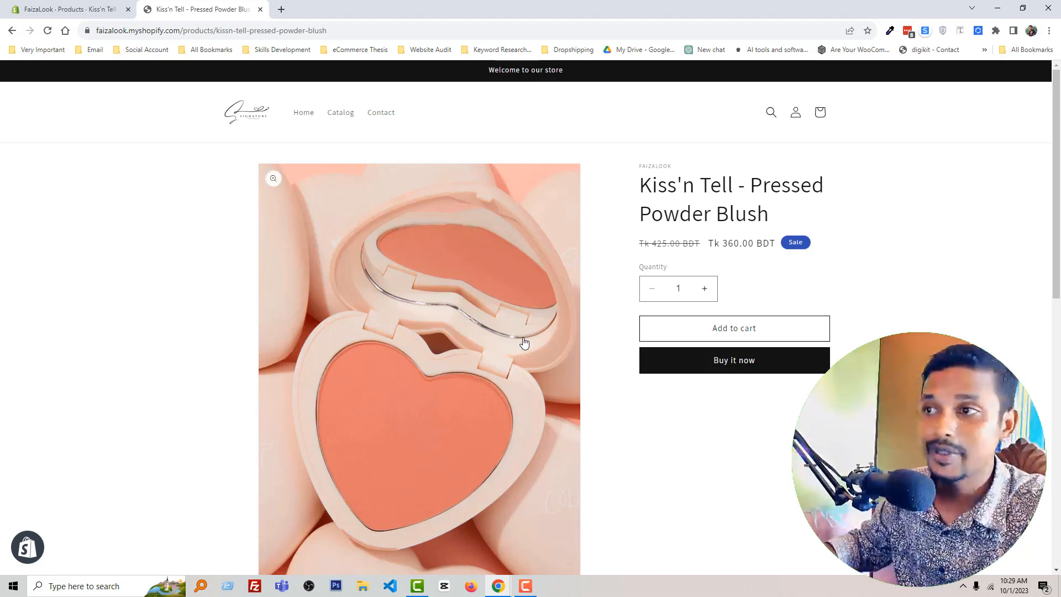
scroll(657, 328, down, 2)
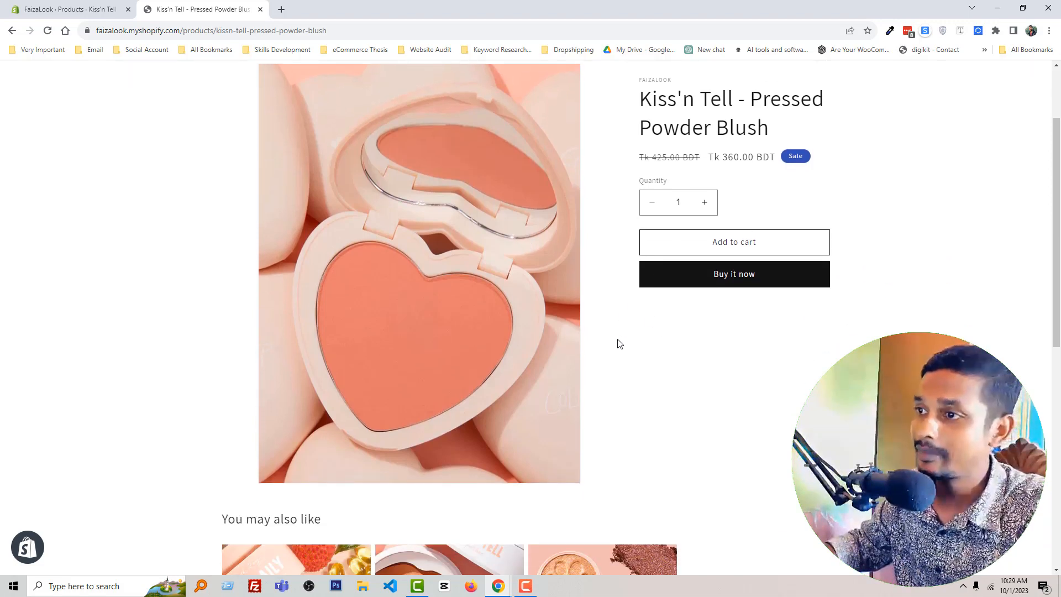
scroll(744, 422, down, 2)
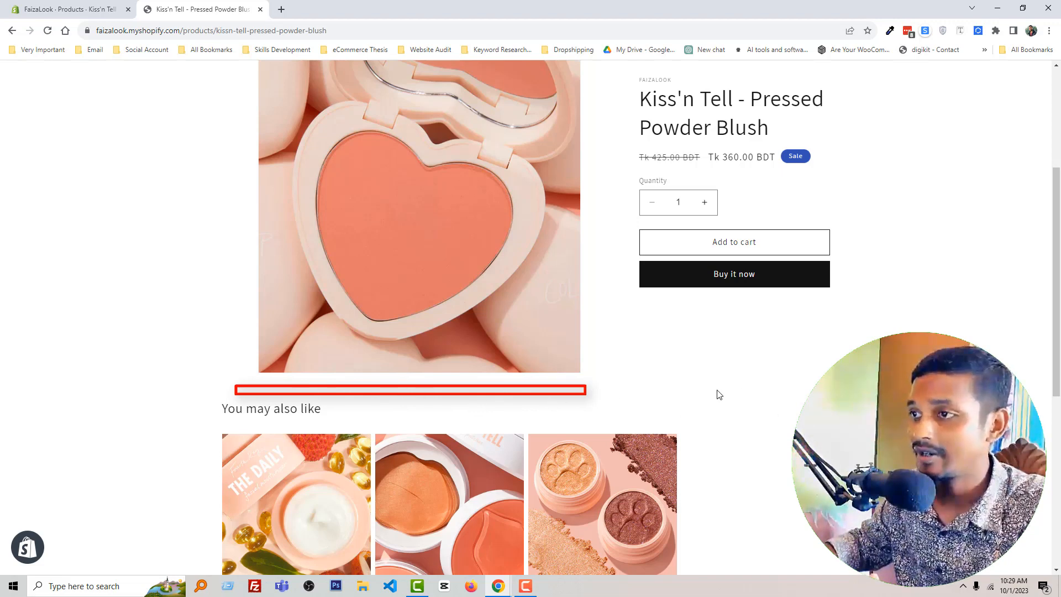
scroll(719, 395, up, 2)
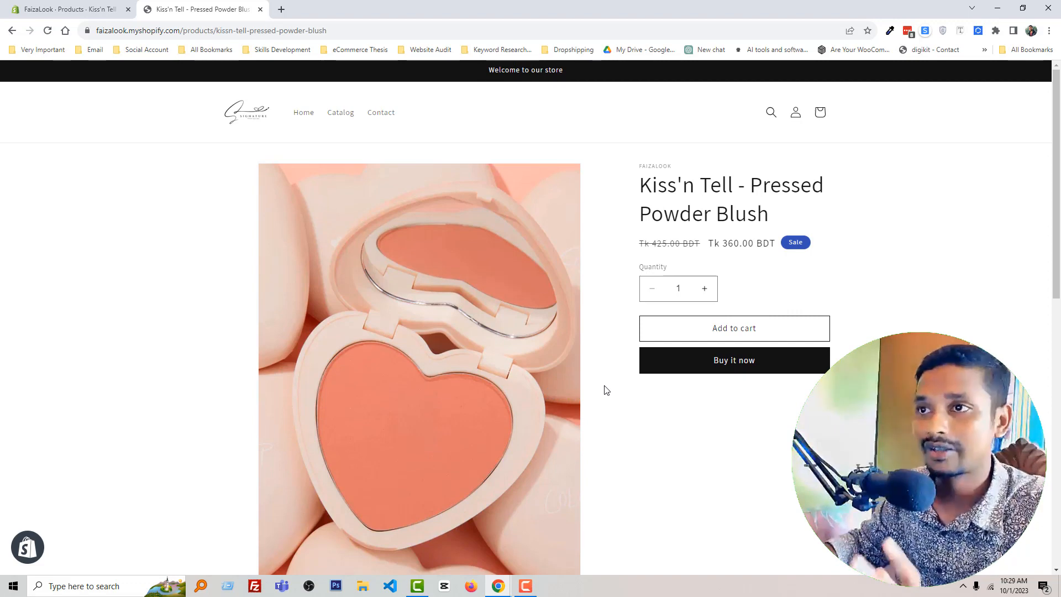
click(23, 5)
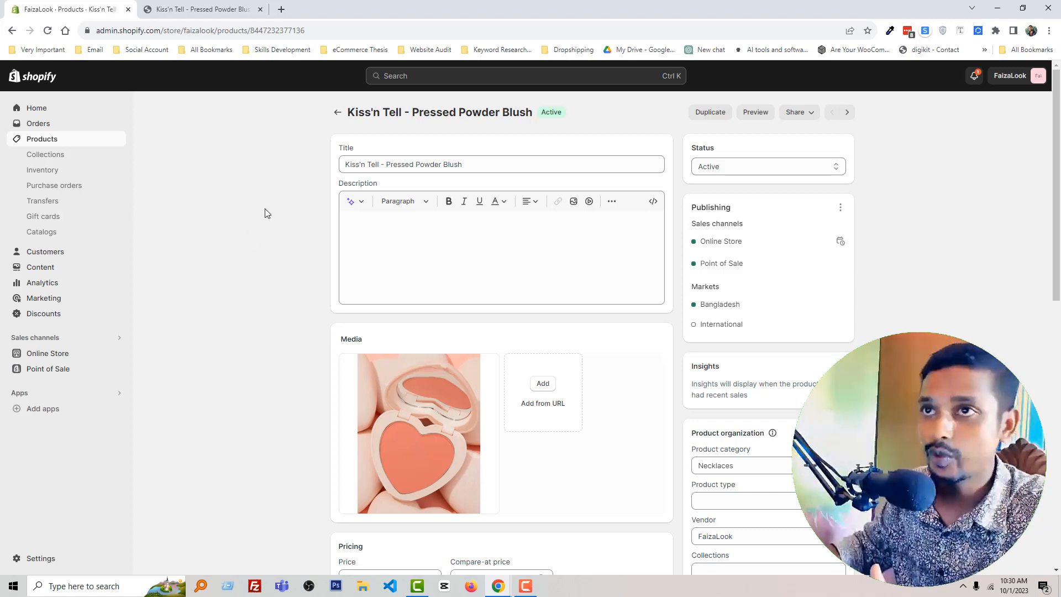
Step: Search YouTube for "makup product short video", open "Cosmetics Product Video Example | Glossier | Vidico" and pause it
click(282, 10)
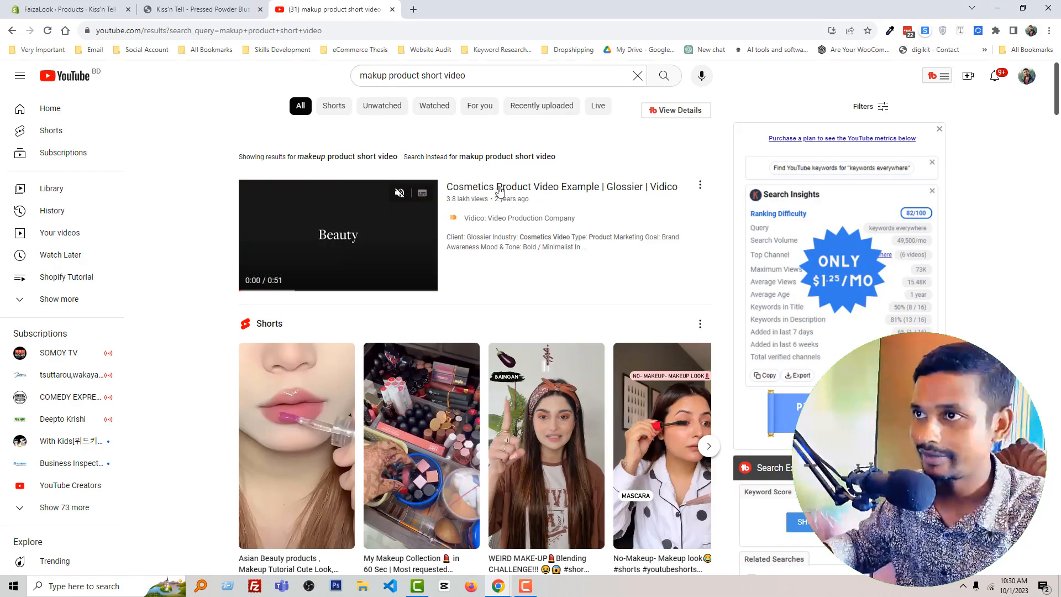
click(503, 187)
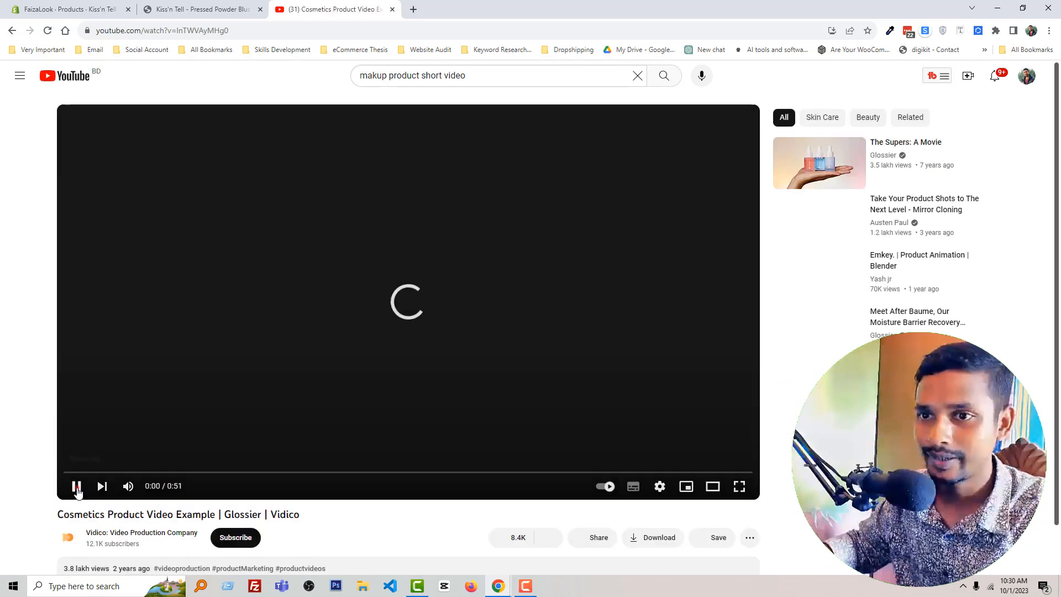
click(76, 486)
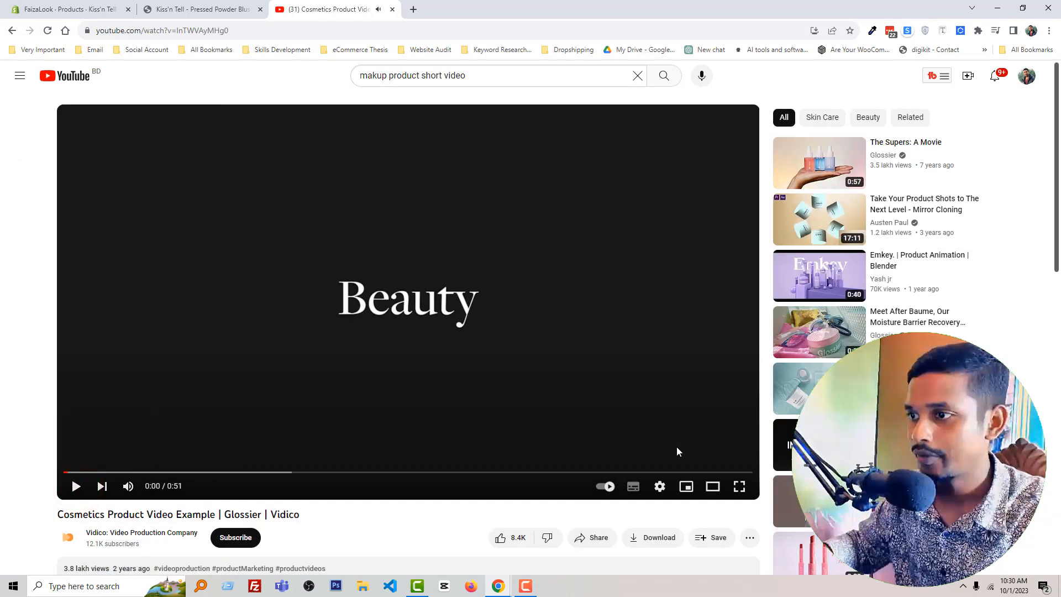
Step: Copy the embed code of the Glossier cosmetics video from its sharing options
click(597, 545)
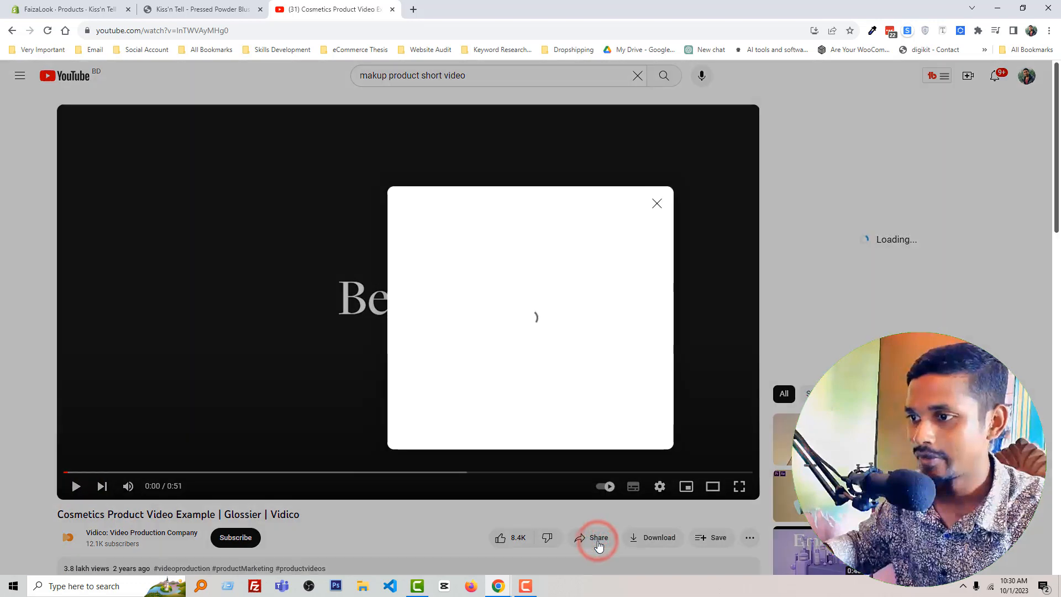
click(415, 318)
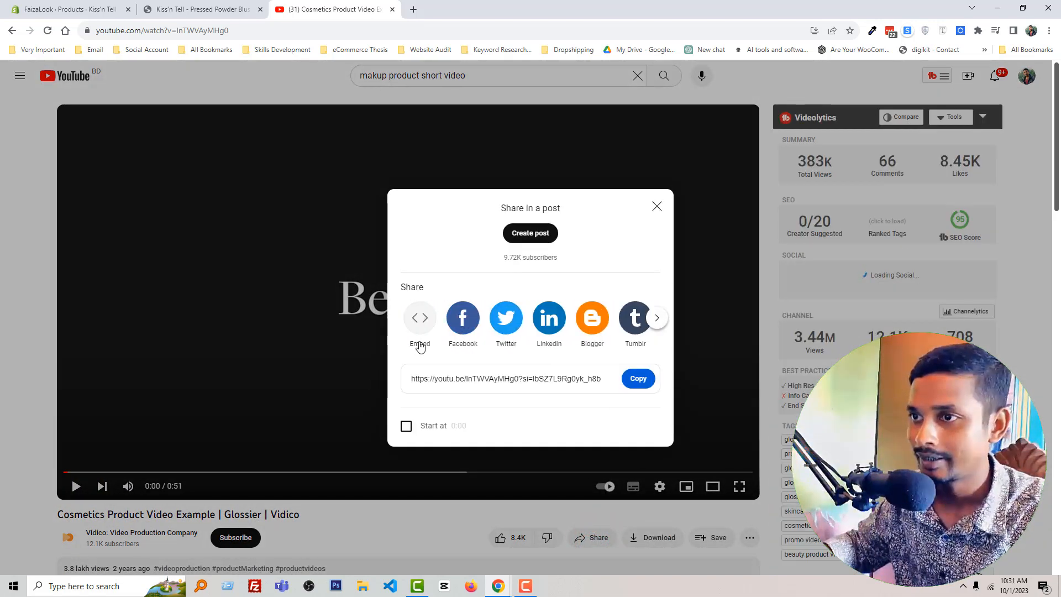
click(418, 320)
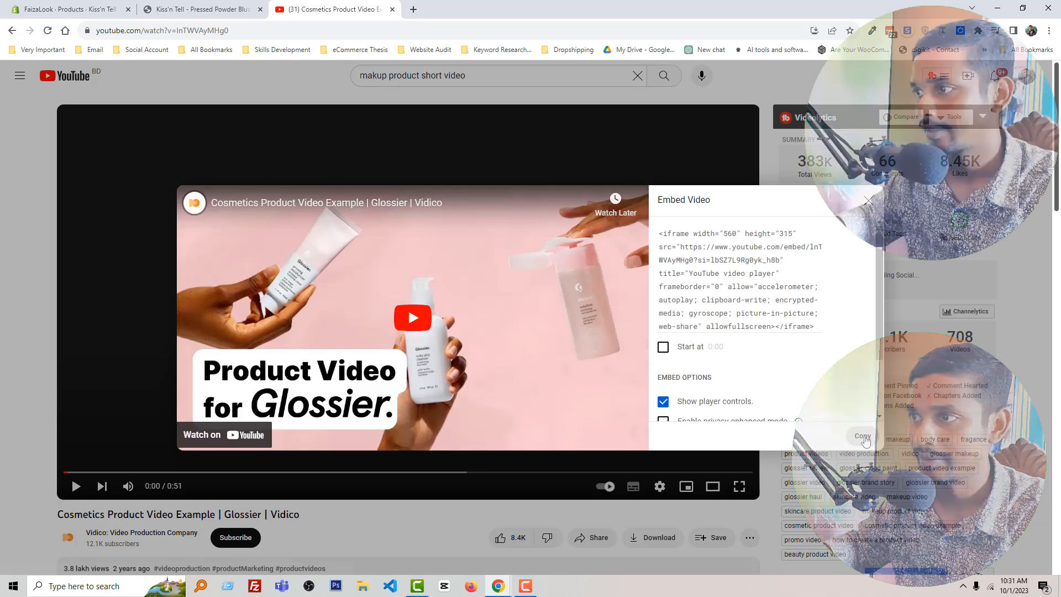
click(863, 437)
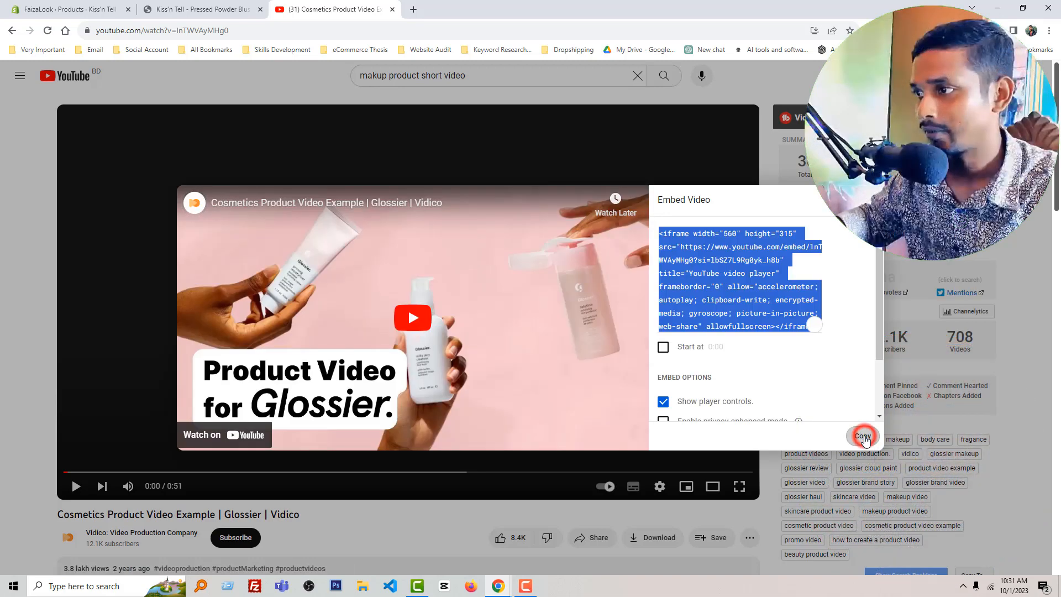
Step: Paste the YouTube iframe embed code into the HTML of the Kiss'n Tell product's description in Shopify and save the product
click(64, 6)
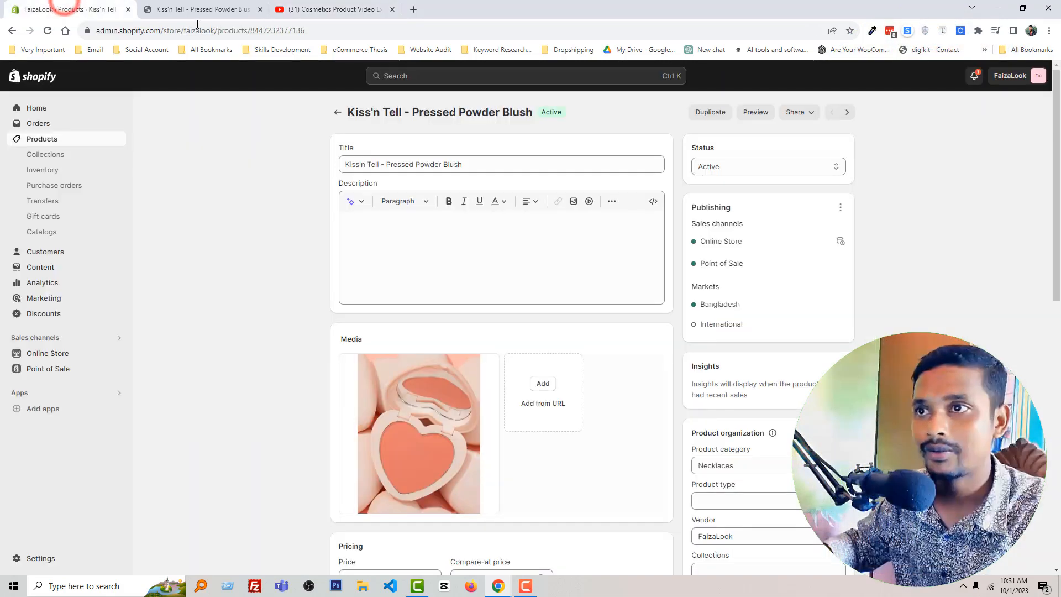
click(653, 202)
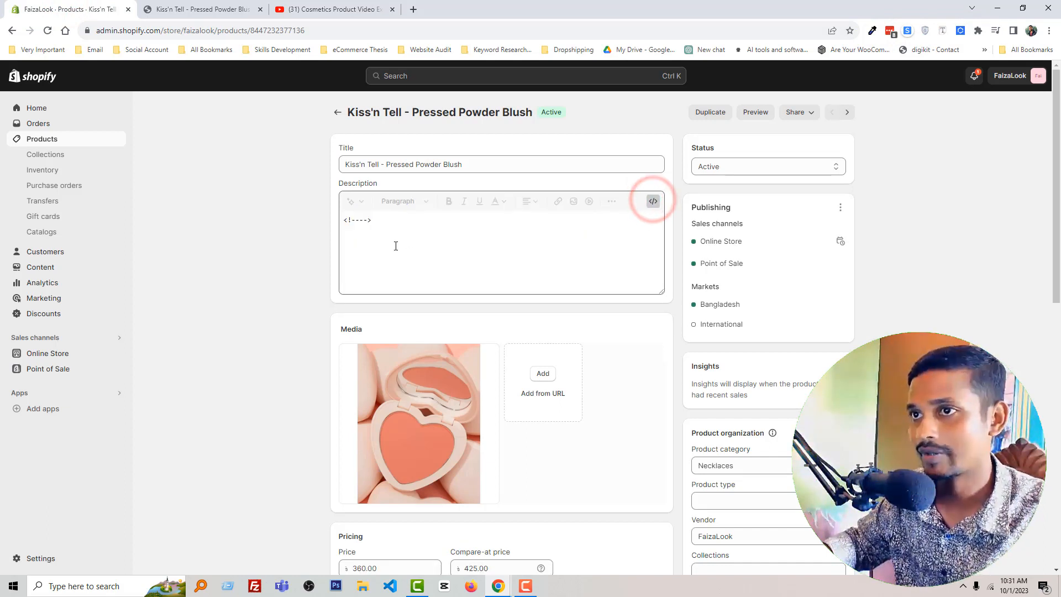
click(395, 245)
right_click(396, 224)
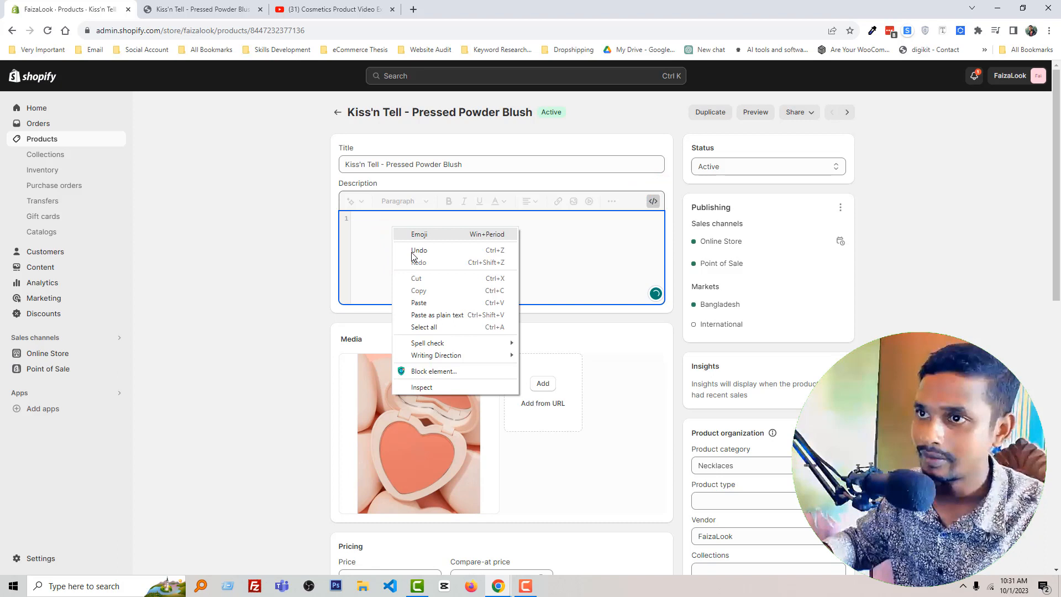
click(432, 305)
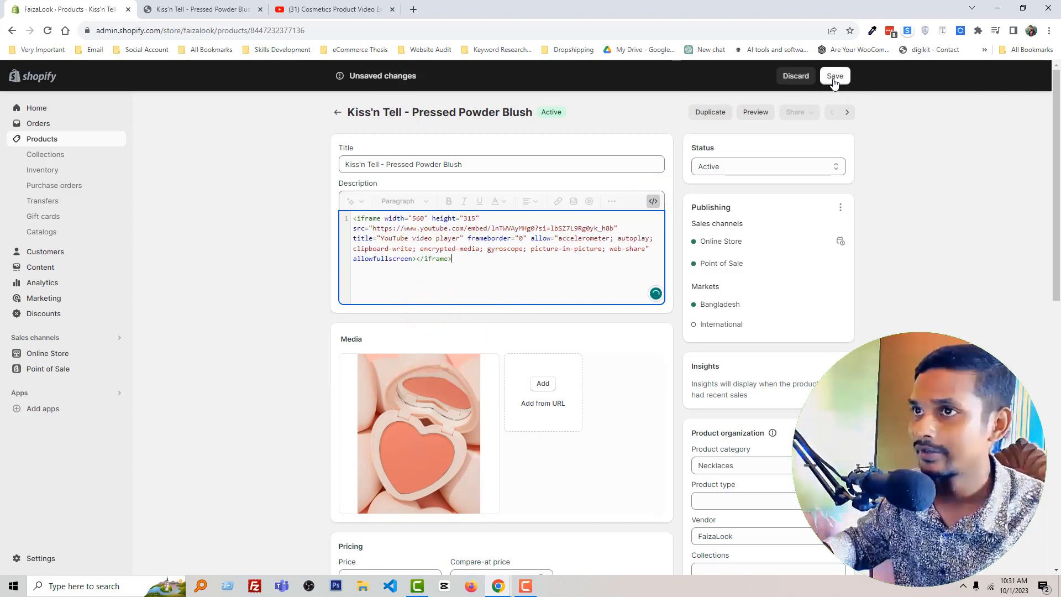
click(835, 81)
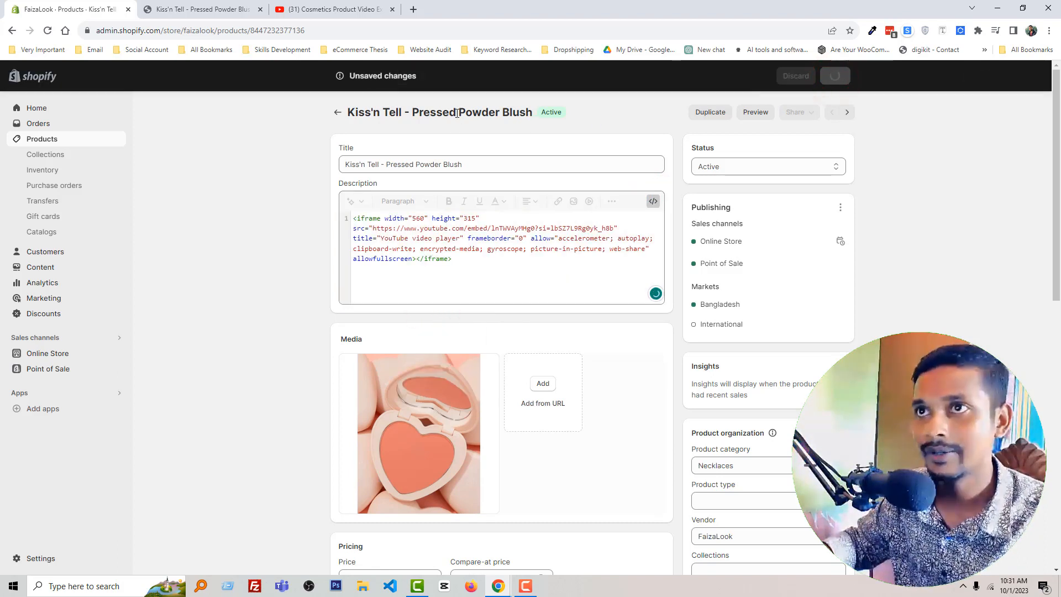
Step: Reload the storefront page of the Kiss'n Tell product and check the embedded video below the purchase buttons
click(213, 9)
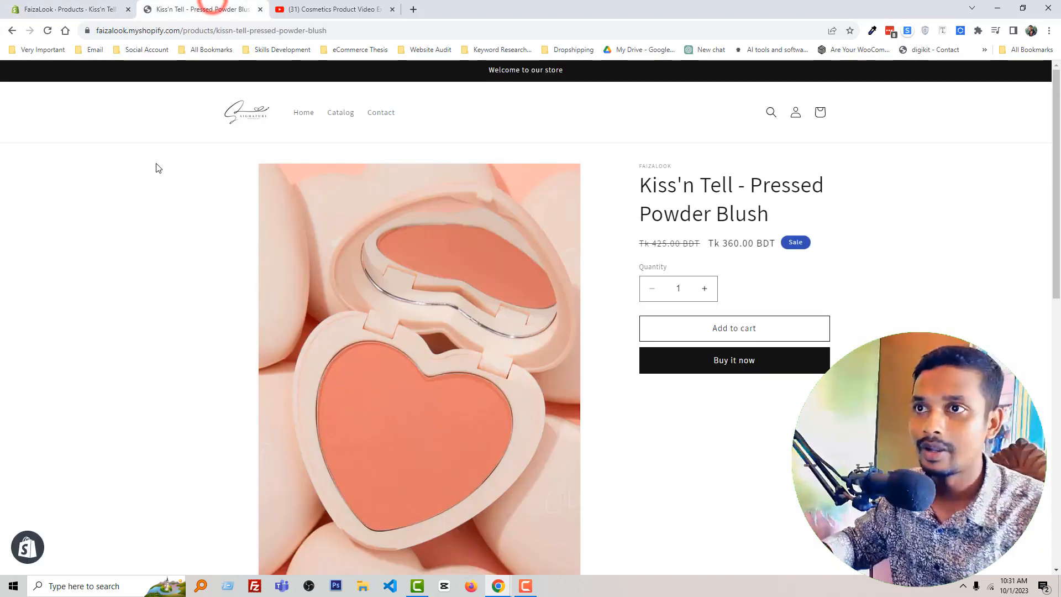
right_click(153, 166)
click(183, 198)
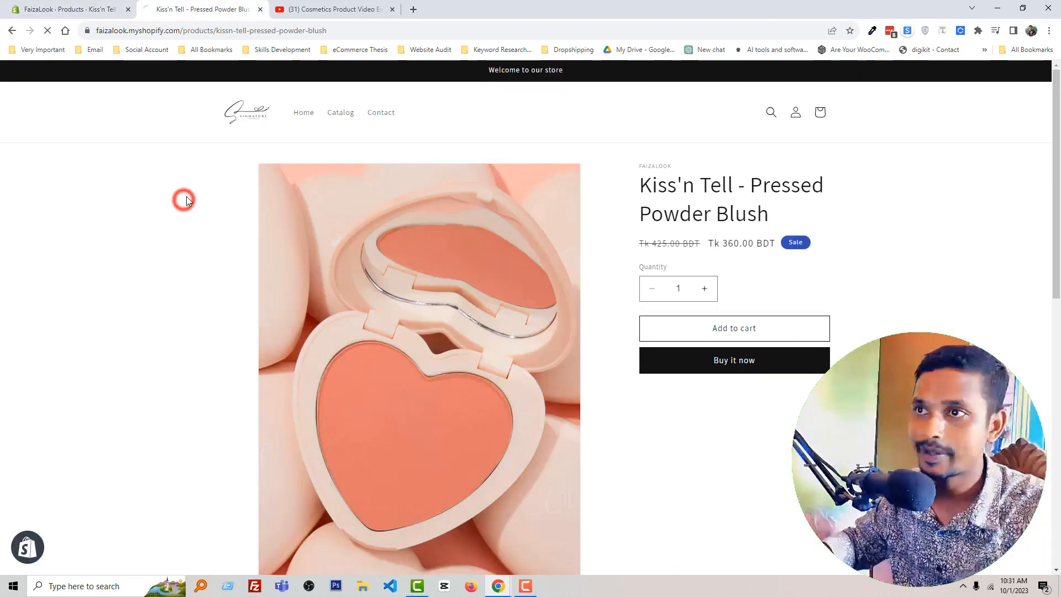
scroll(190, 199, down, 2)
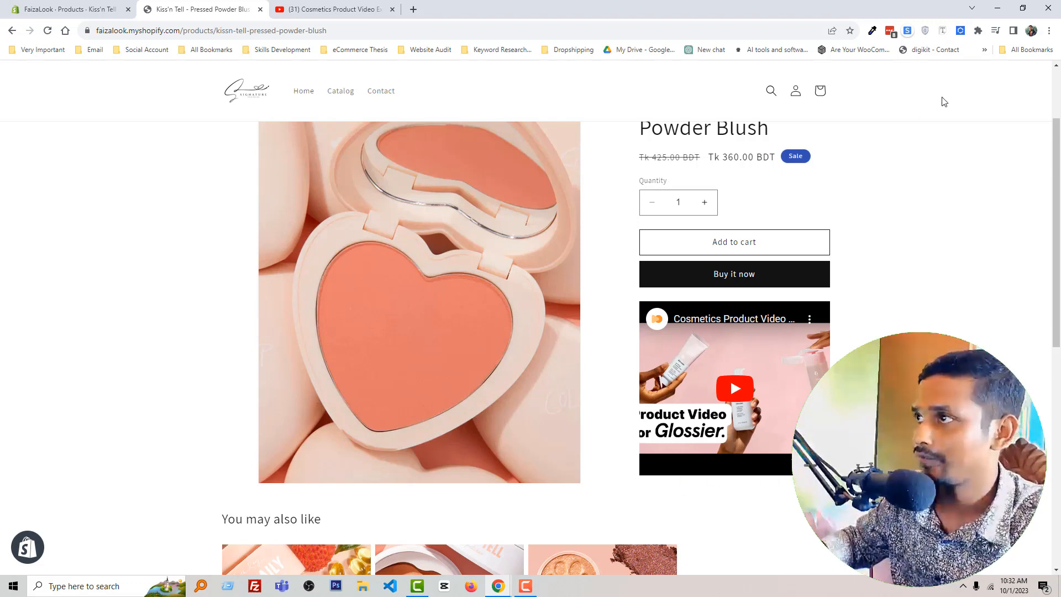
Step: Inspect the product page in the browser's mobile device preview at iPhone SE size, check the embedded video, and return to the desktop view
right_click(928, 155)
click(940, 375)
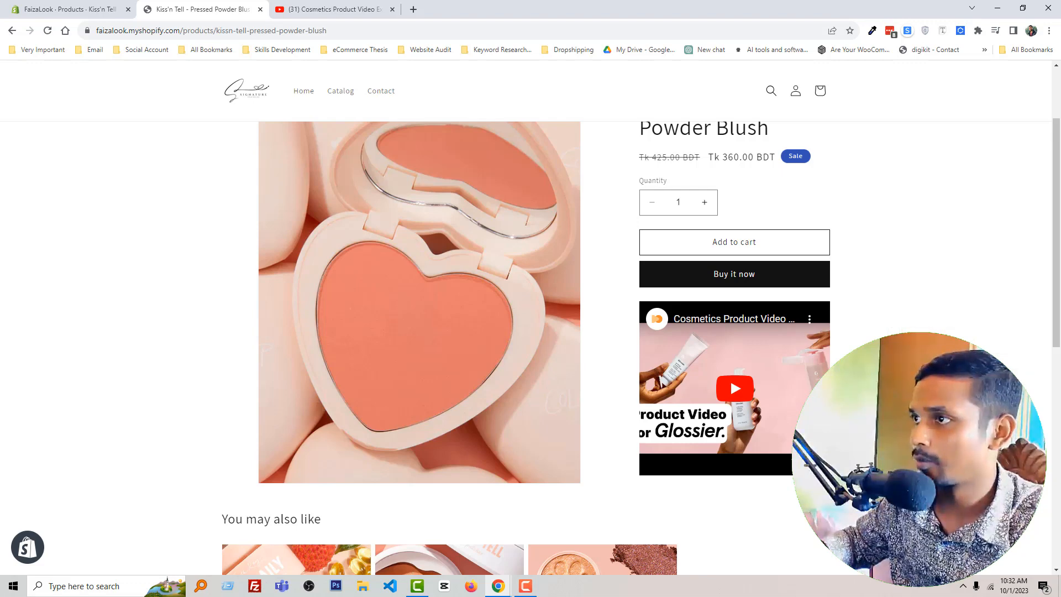
click(866, 69)
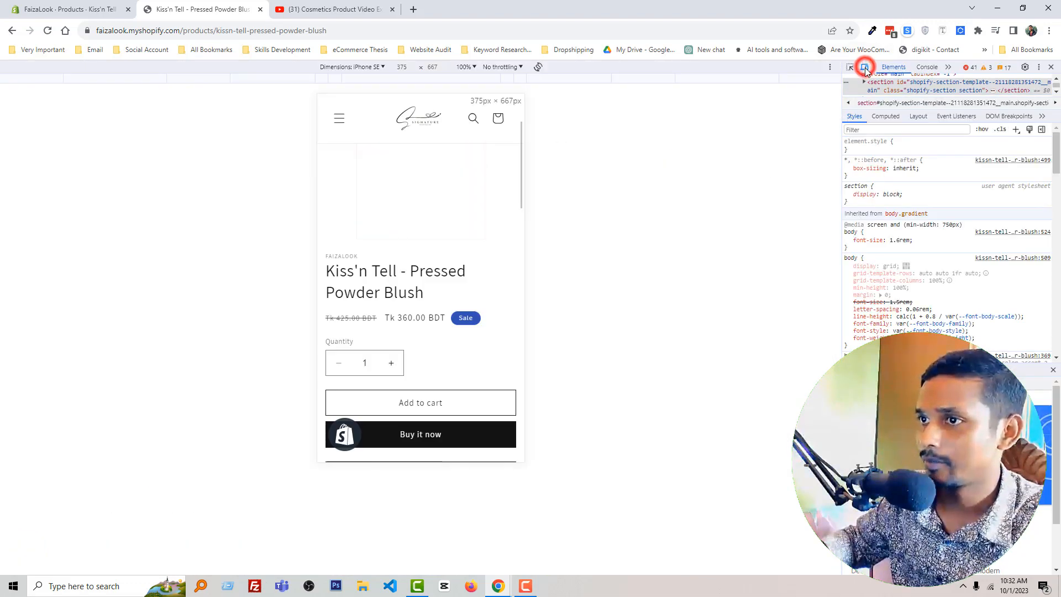
scroll(431, 245, down, 6)
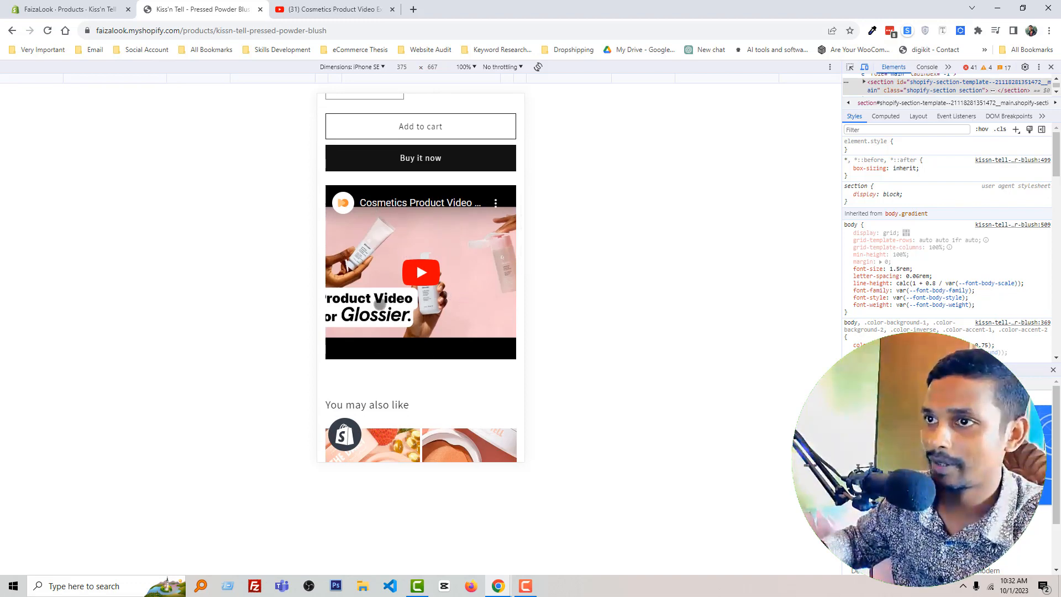
scroll(414, 253, up, 4)
scroll(415, 252, up, 2)
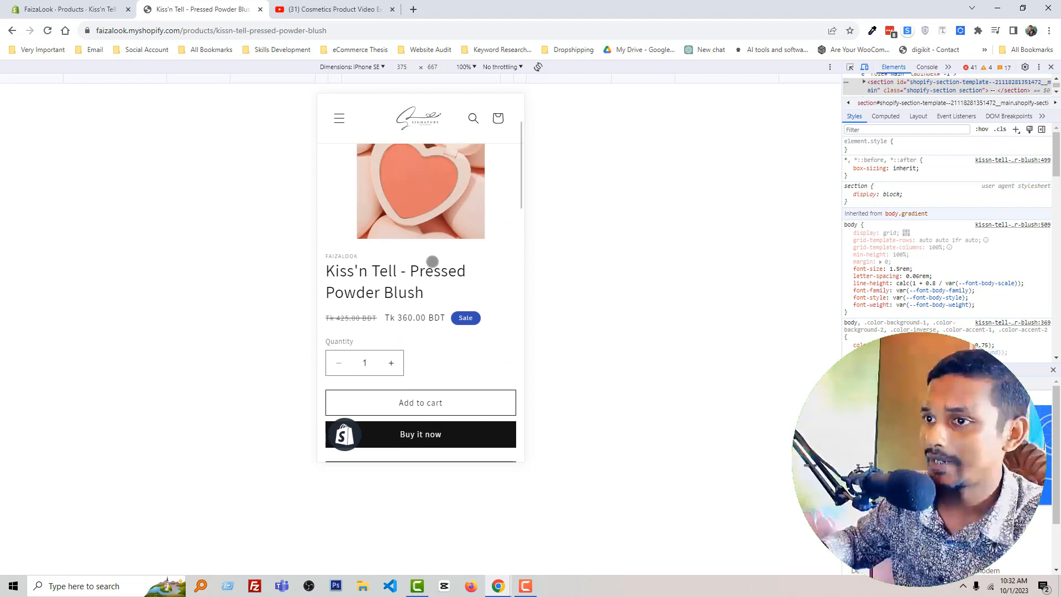
scroll(432, 262, down, 4)
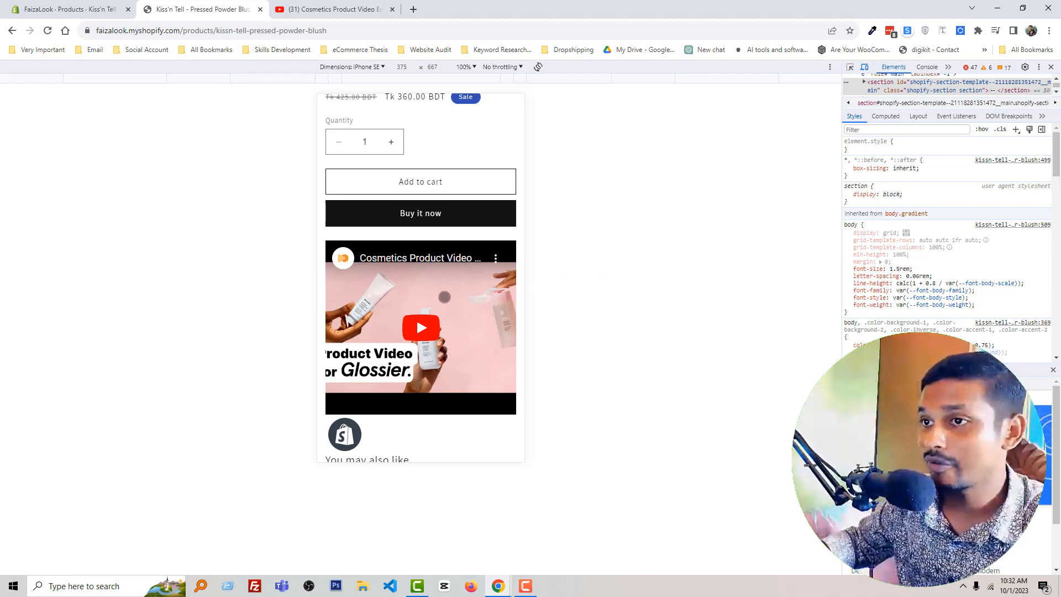
scroll(443, 299, up, 3)
scroll(444, 298, down, 3)
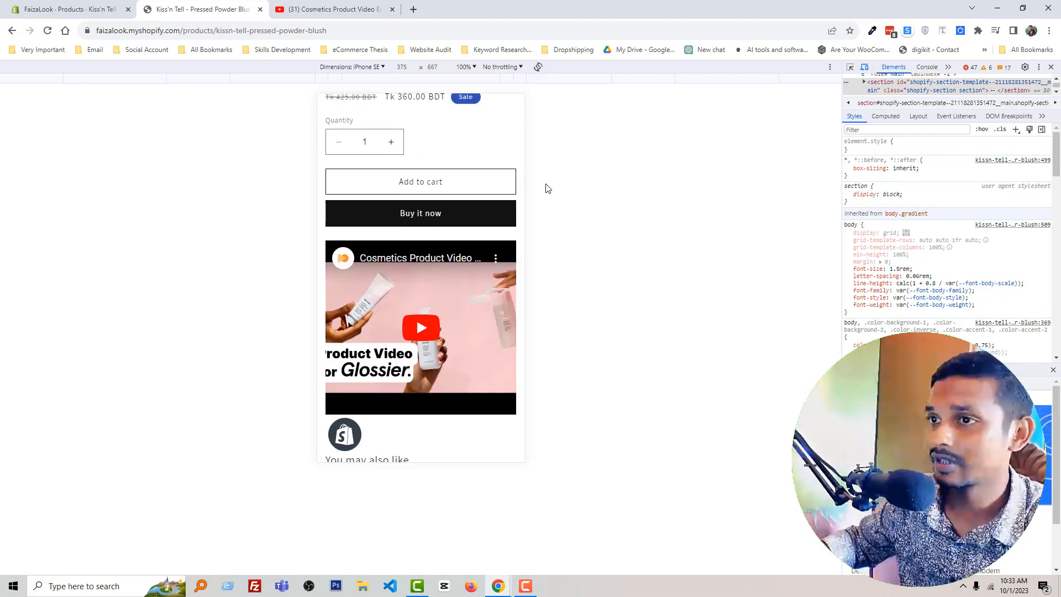
click(866, 69)
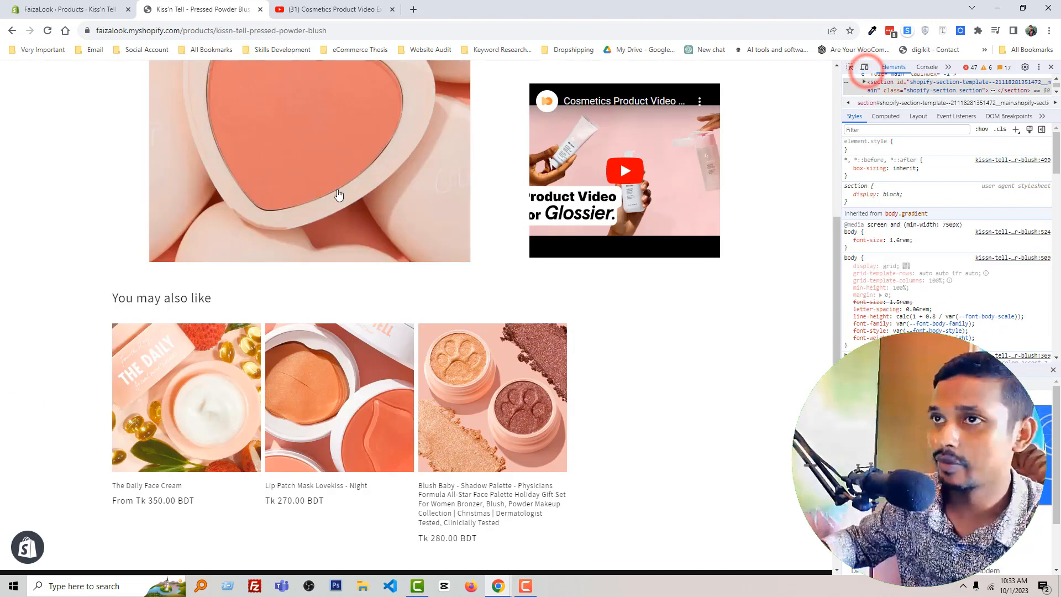
Step: Return to the Shopify admin and view the store's uploaded content files
click(335, 9)
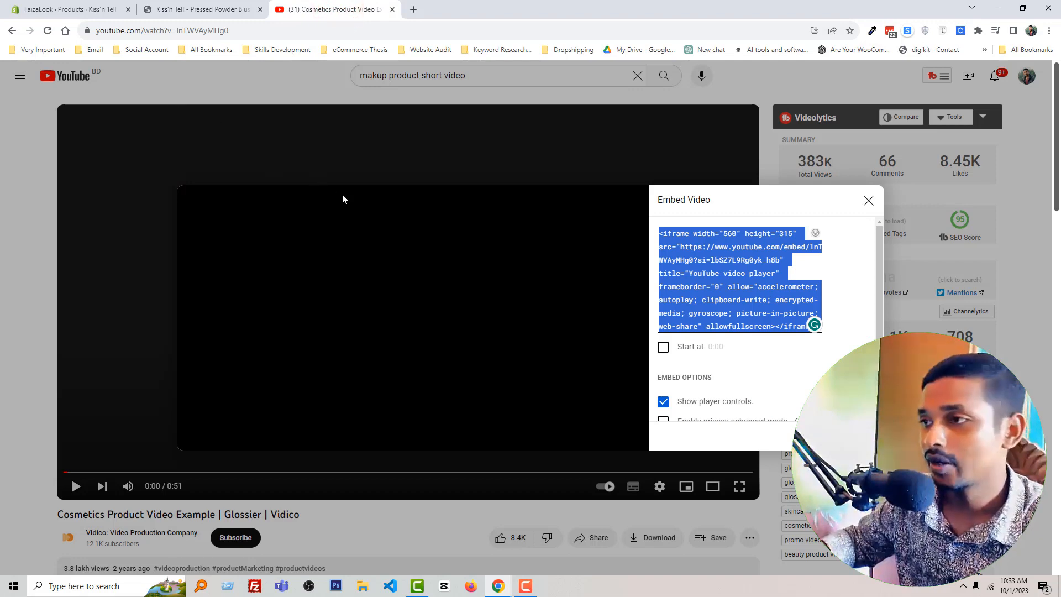
click(27, 10)
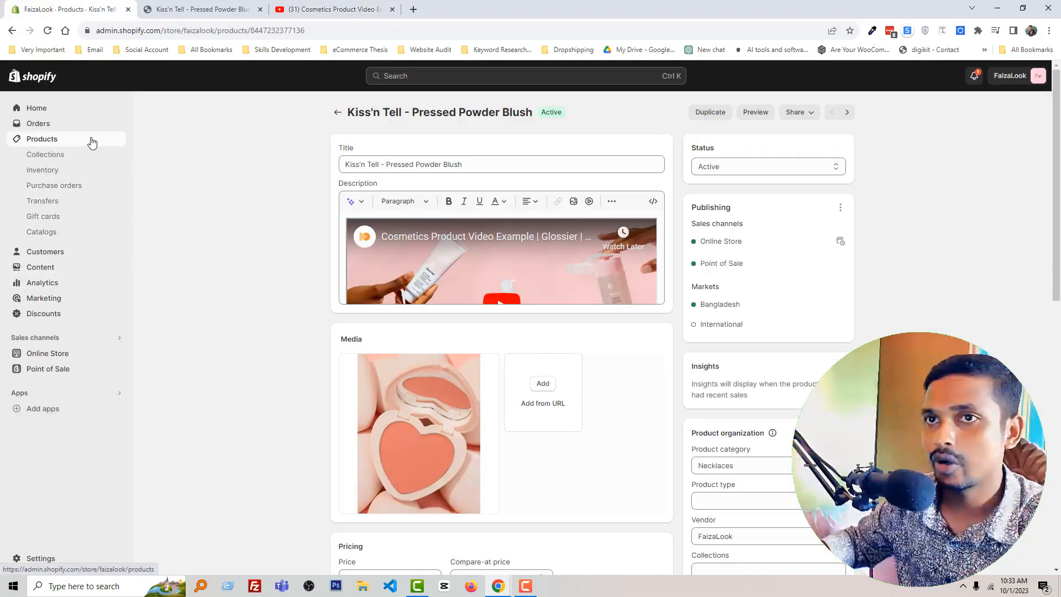
click(42, 267)
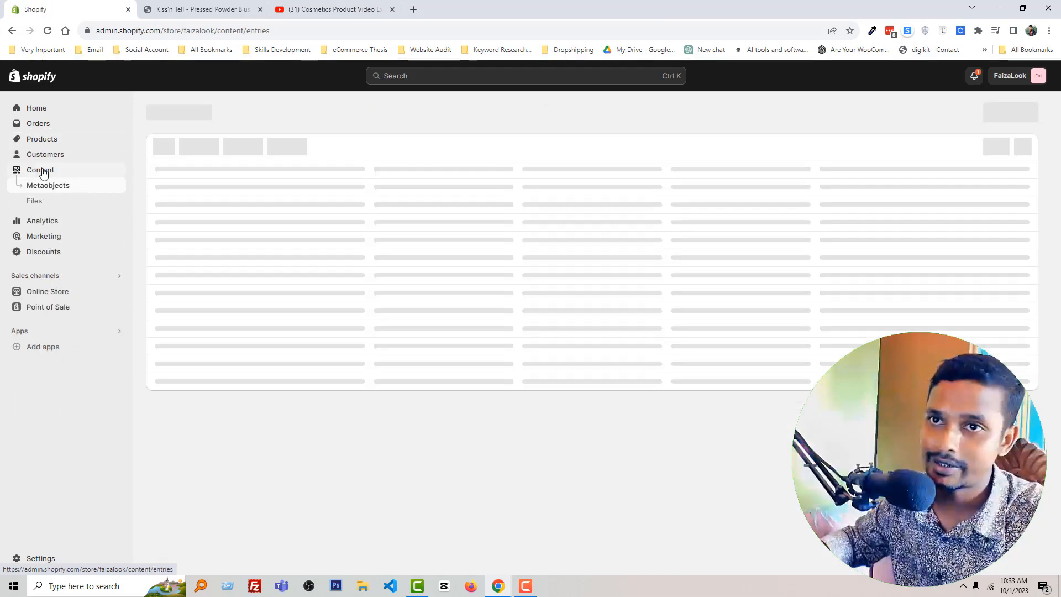
click(36, 203)
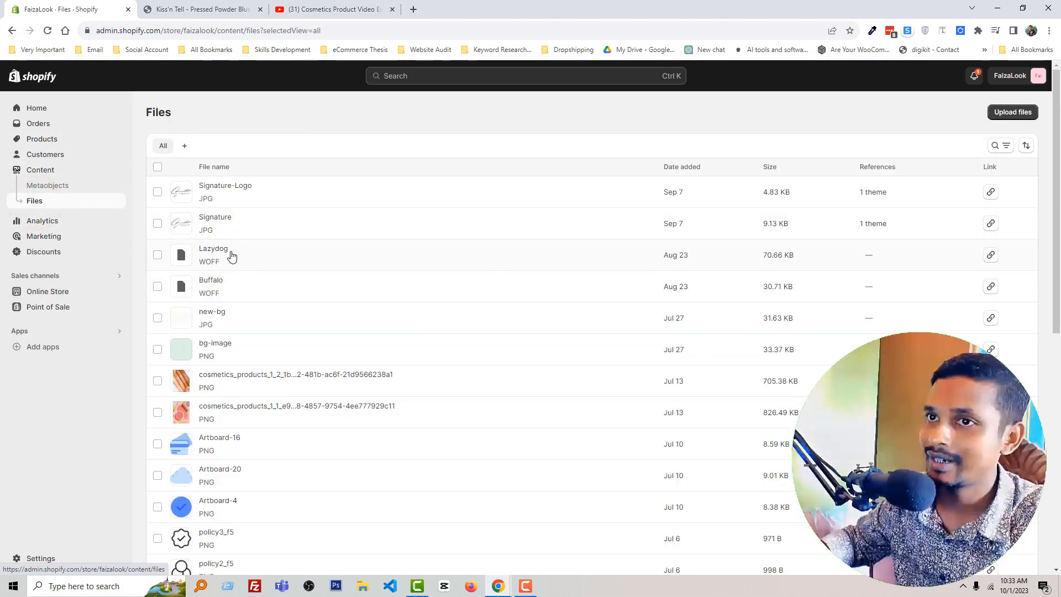
Step: Review the storefront product page again from its title down to the embedded video
click(216, 8)
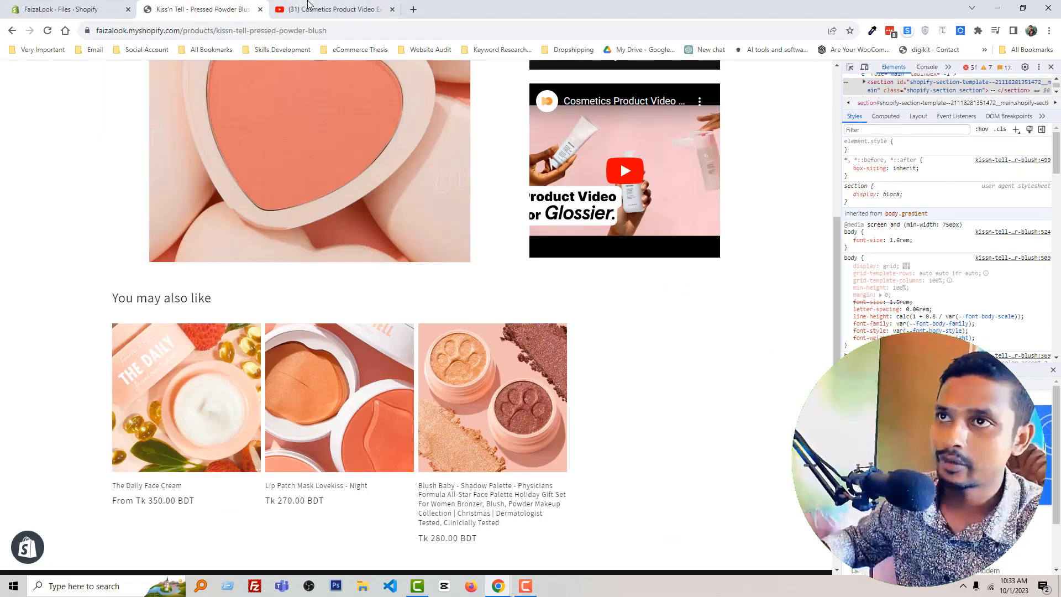
click(277, 14)
click(226, 9)
scroll(263, 163, up, 5)
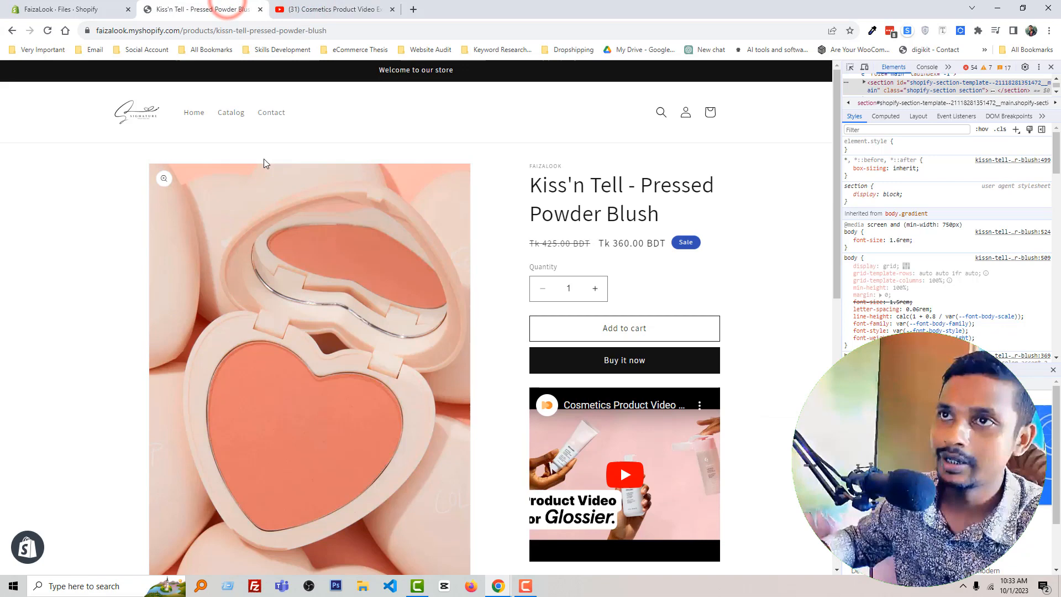
Step: Reopen the Kiss'n Tell - Pressed Powder Blush product in the Shopify admin and show its description as HTML
click(61, 9)
click(53, 141)
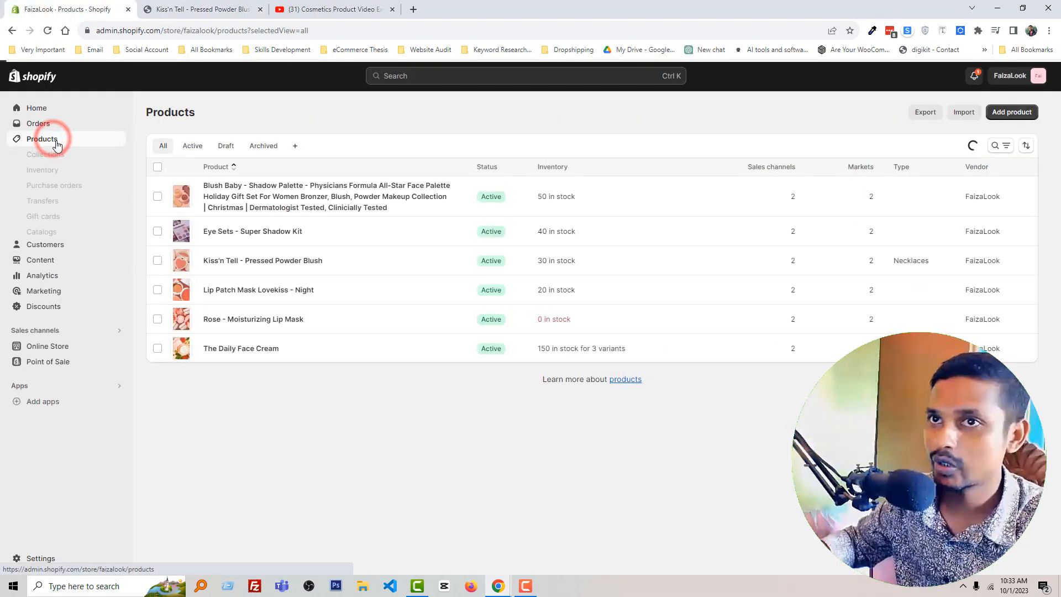
click(242, 256)
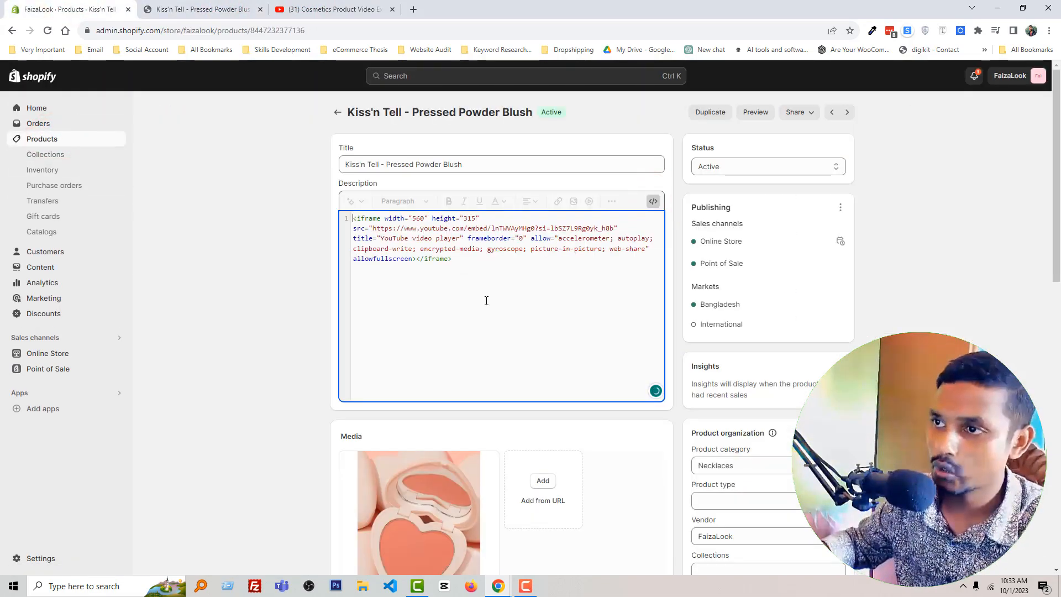